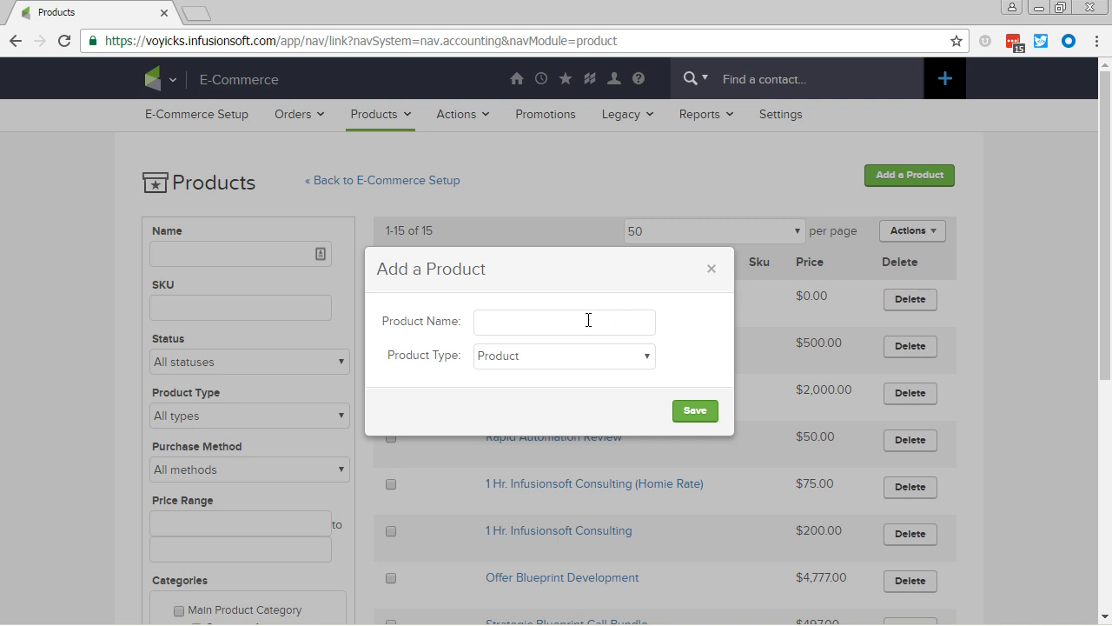
Step: Create a new product named "Cookbook Videos" with the Product type
text(Cookbook Vid)
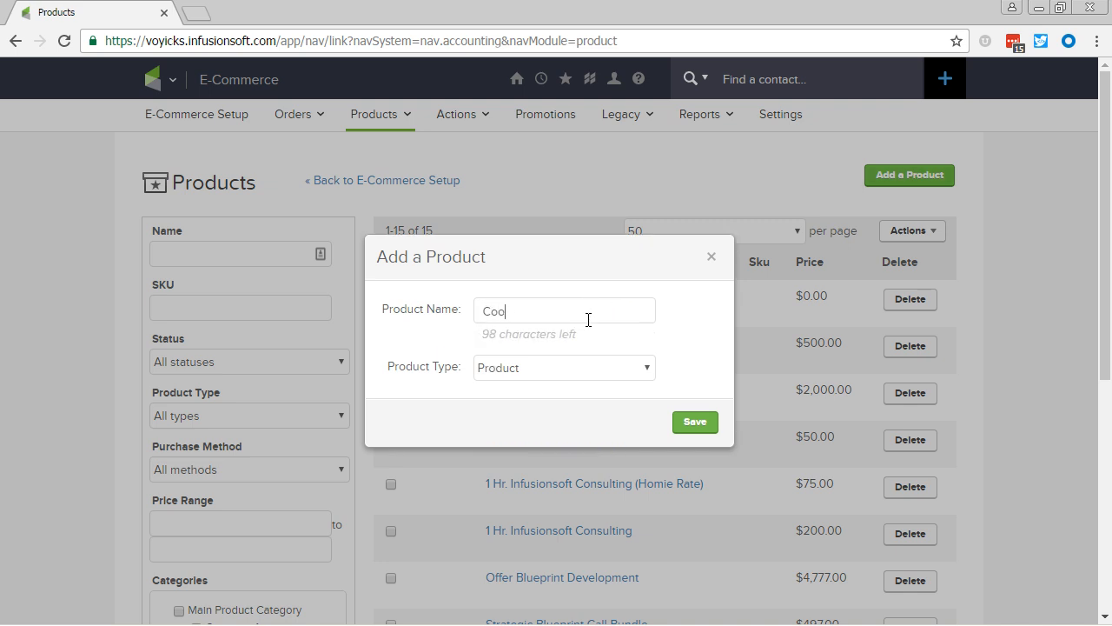
text(eos)
click(693, 426)
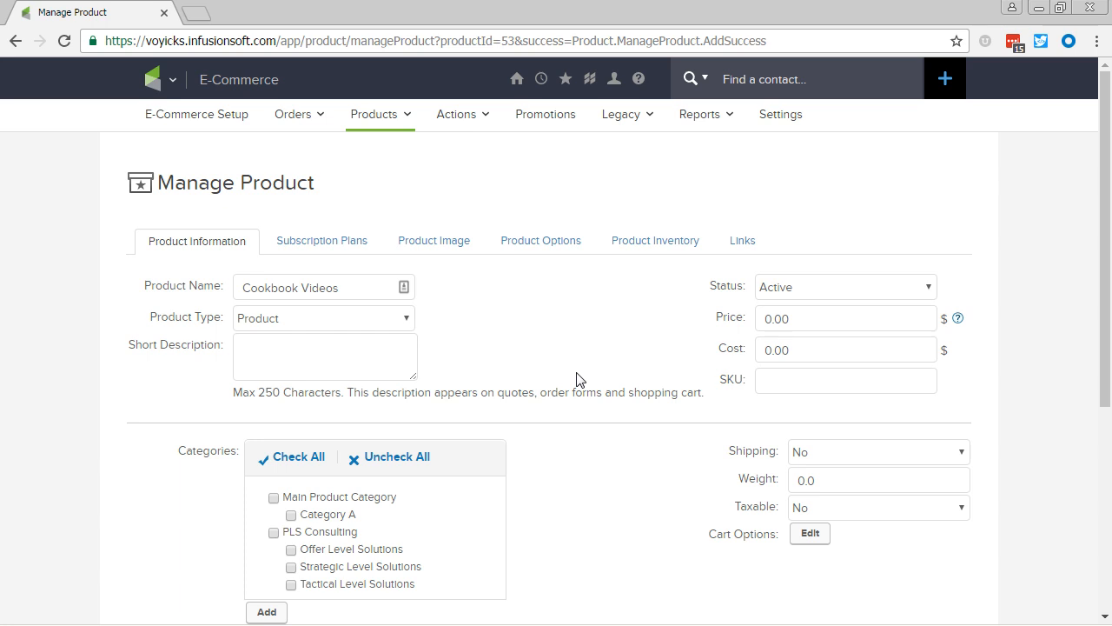
Step: Set the product's price to 499 and its short description to "A video collection of cookbook recipes.", and save
drag(796, 319, 730, 321)
text(499)
click(282, 362)
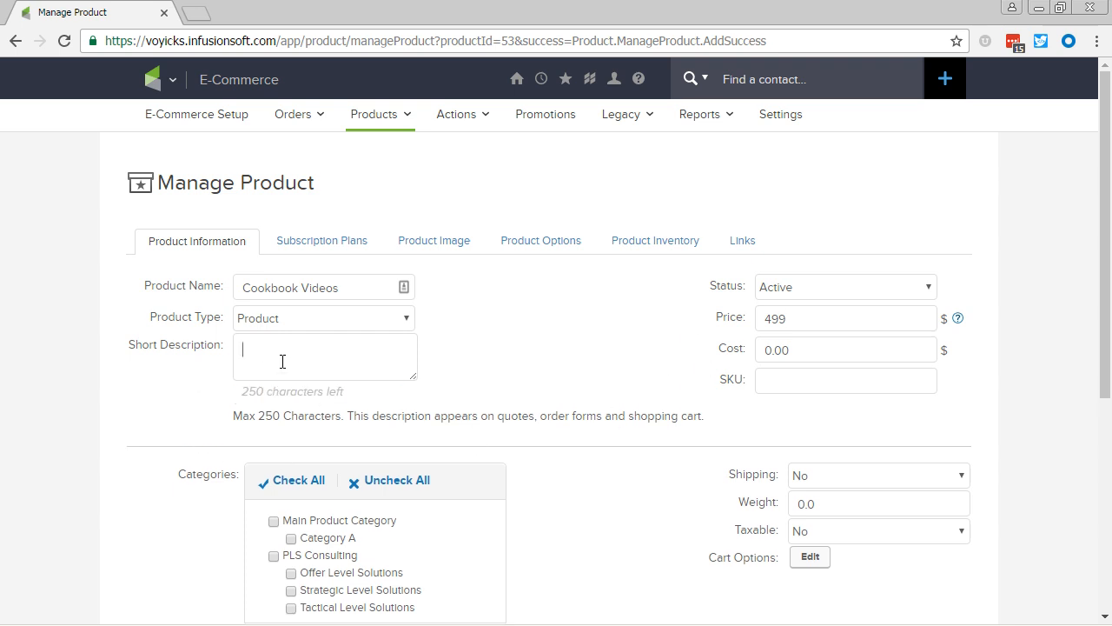
text(A video collection of cookbook recipes.)
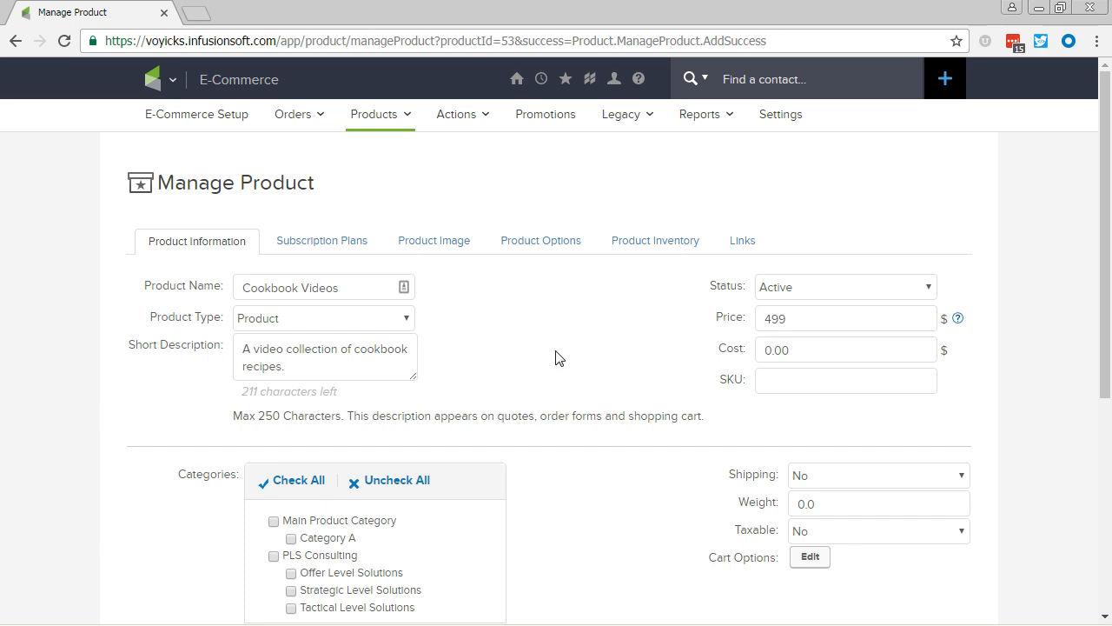
scroll(543, 365, down, 4)
click(158, 547)
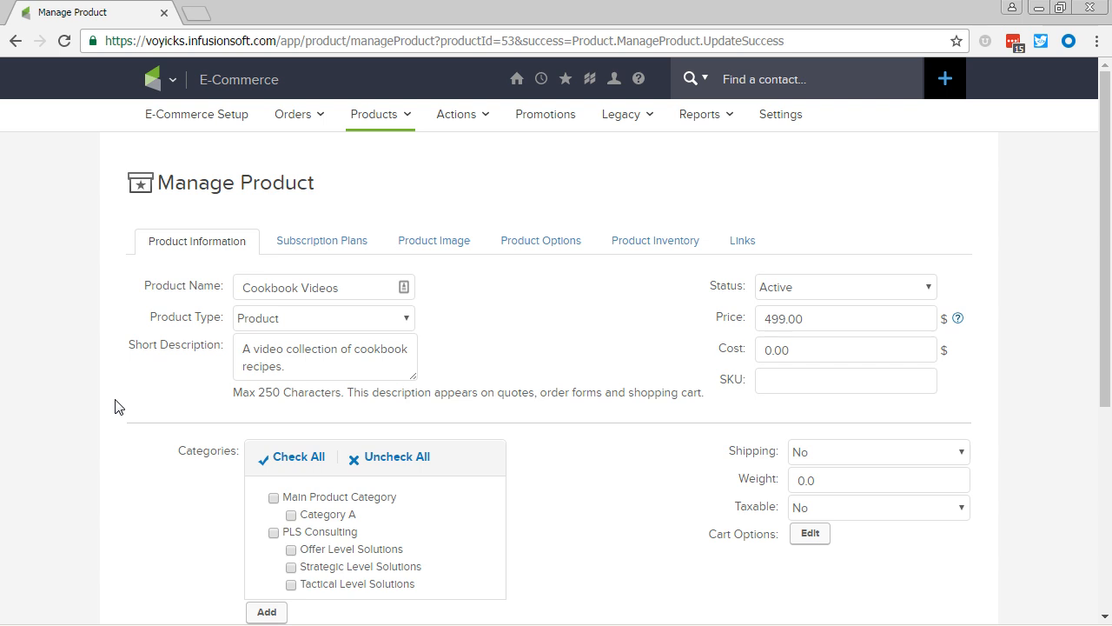
Step: Set the product's price to 0, mark it as subscription only, and save the product
drag(829, 315, 677, 296)
text(0)
click(333, 240)
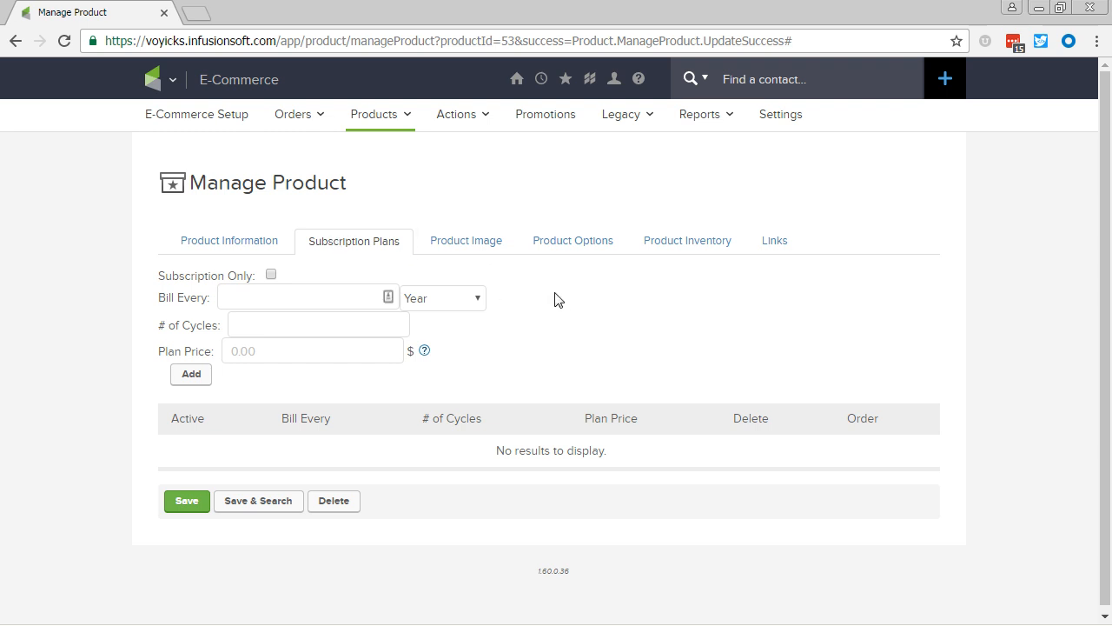
click(271, 276)
click(185, 502)
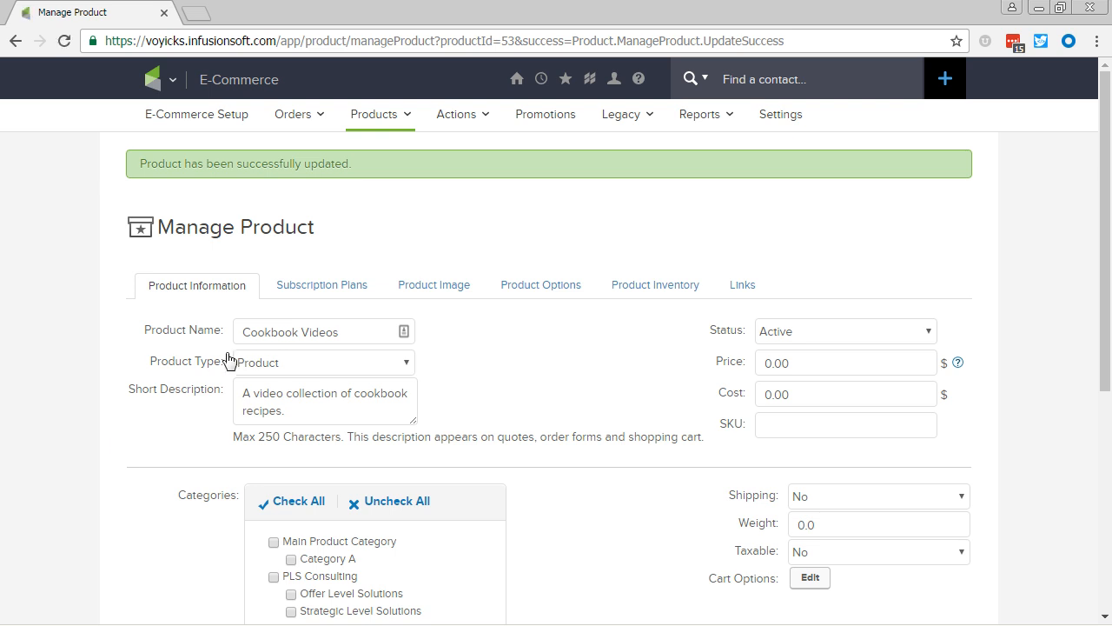
Step: Add a subscription plan billed every 1 month with 0 cycles and a plan price of $99
click(315, 294)
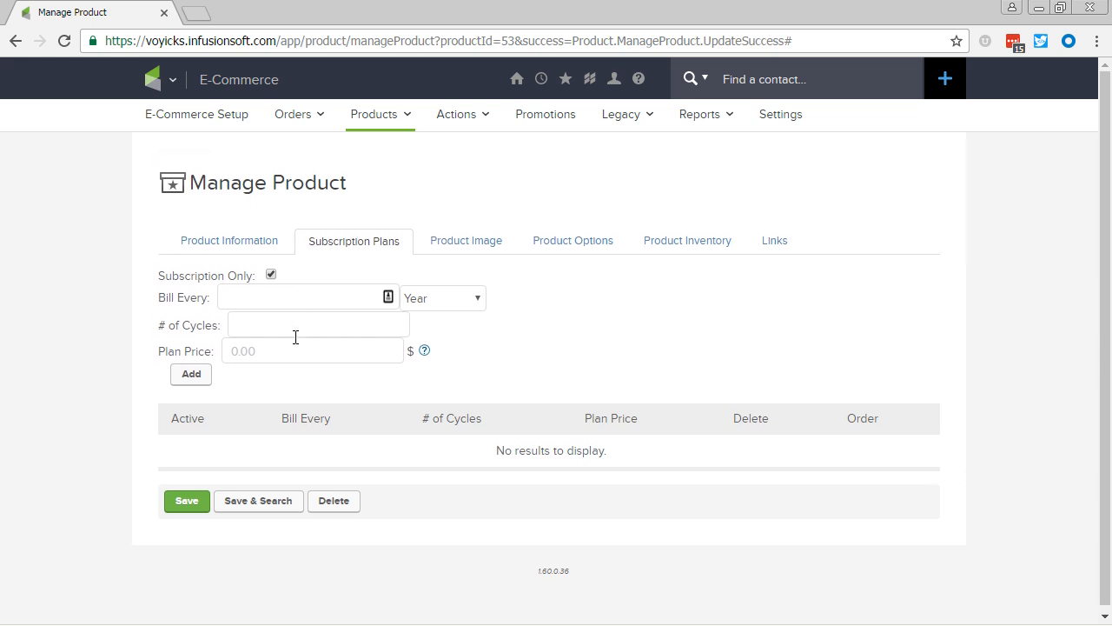
click(281, 292)
text(1)
click(444, 304)
click(434, 334)
click(335, 324)
text(0)
click(285, 356)
text(99)
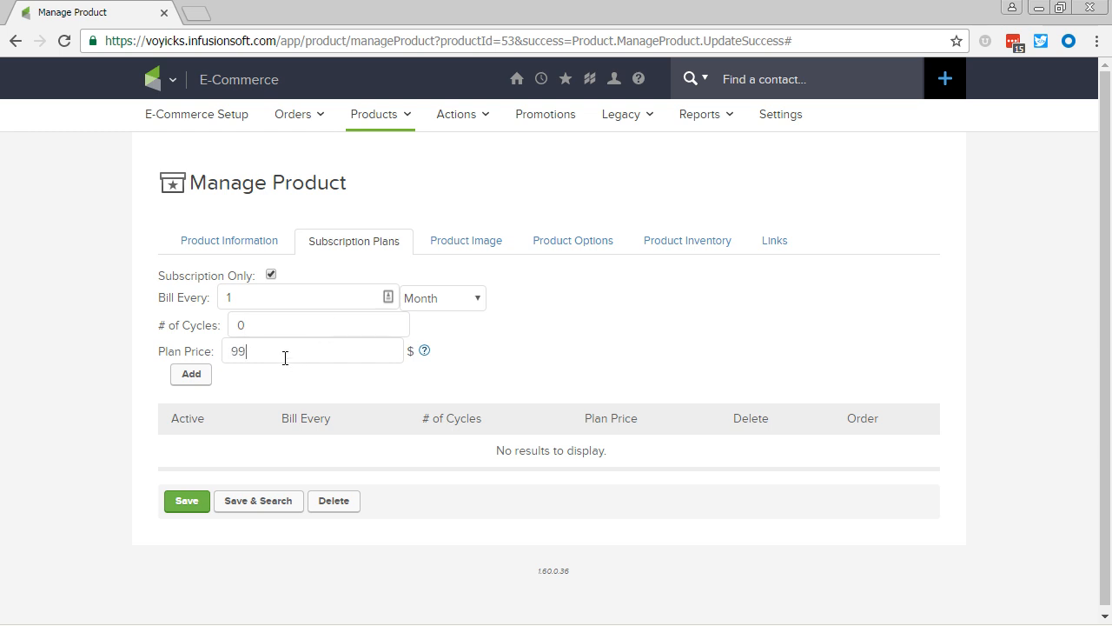
click(198, 375)
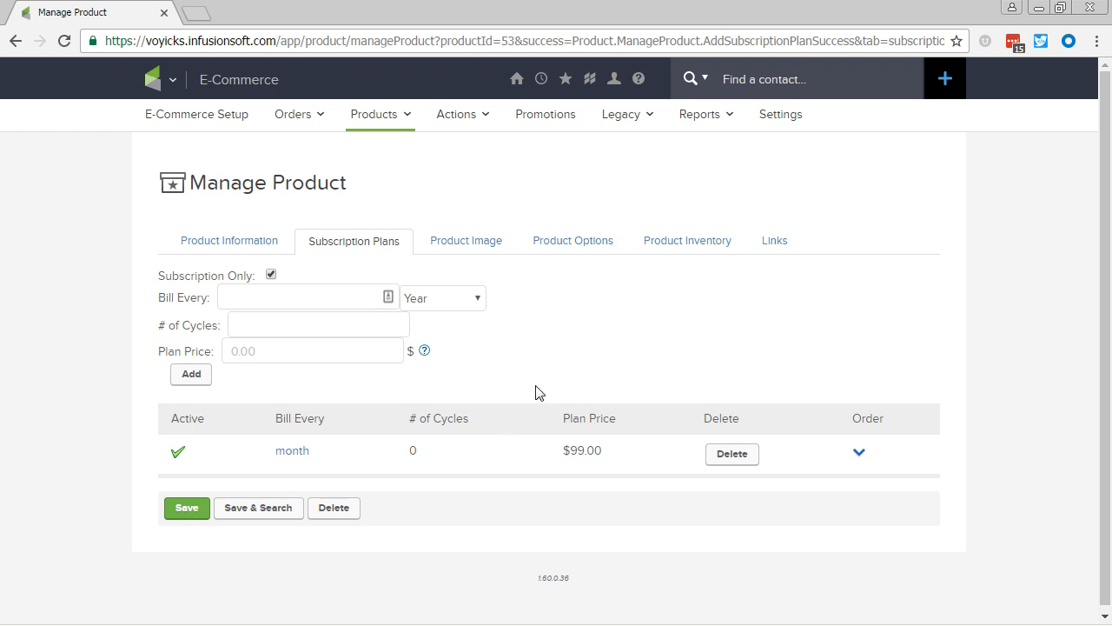
Step: Check the product's inventory page and the inventory tracking option in the e-commerce product settings, and return to the product
click(711, 250)
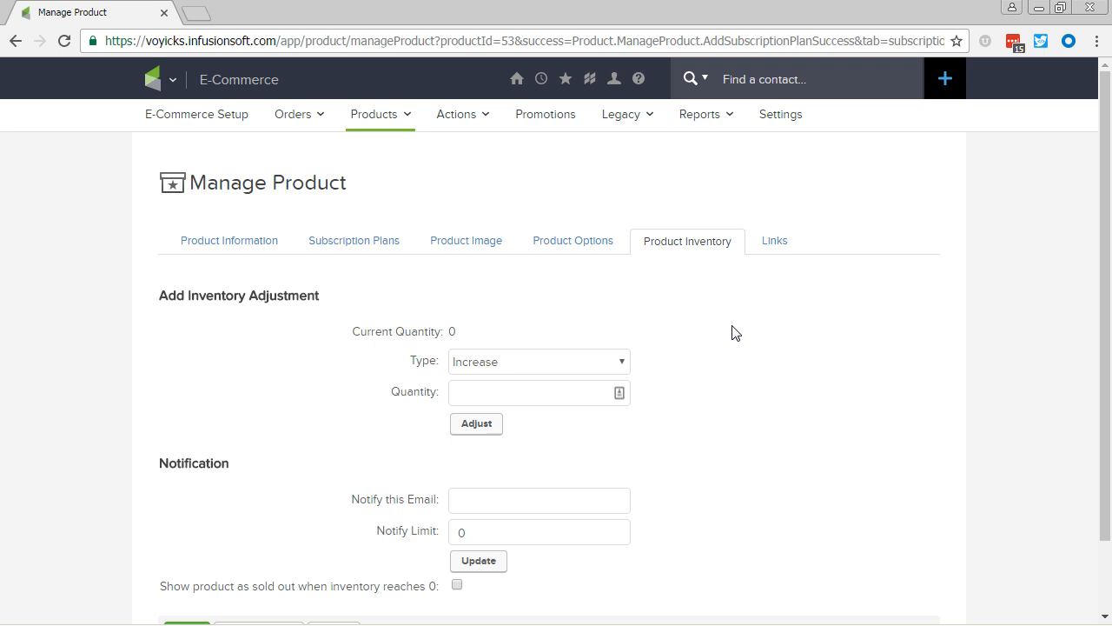
click(154, 83)
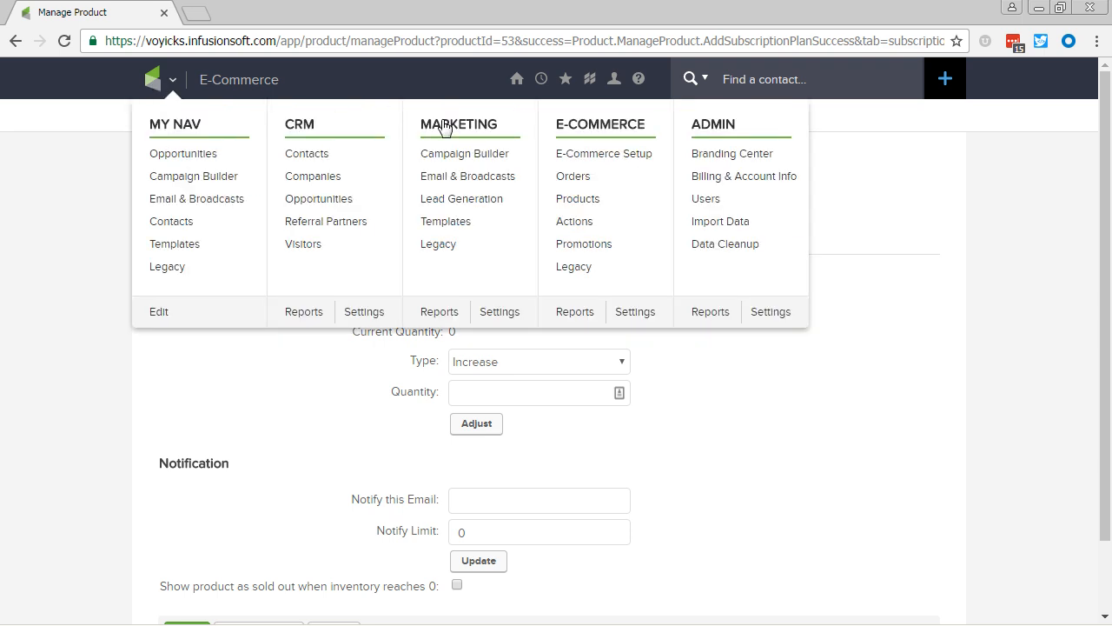
click(641, 316)
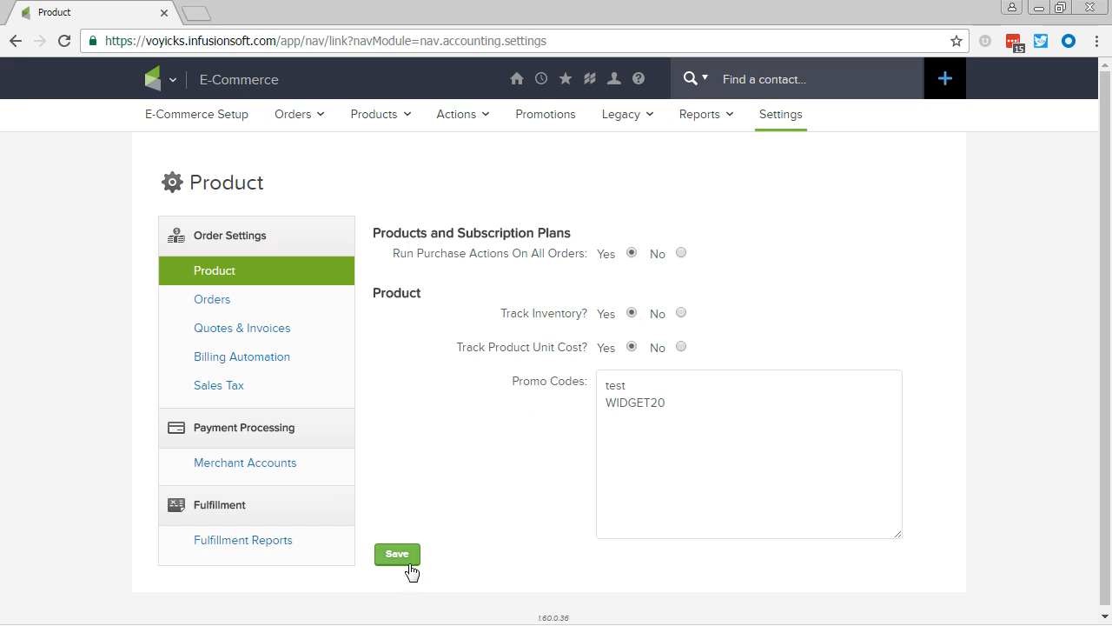
mouse_move(549, 101)
mouse_move(298, 130)
click(373, 142)
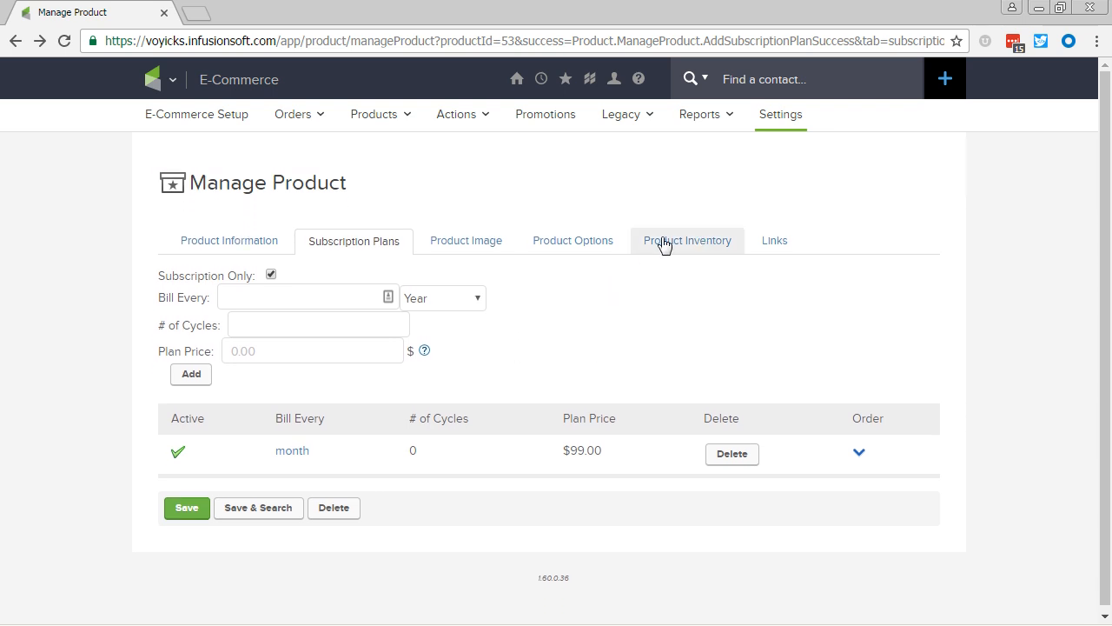
Step: Examine the inventory adjustment type and quantity options of the product
click(664, 243)
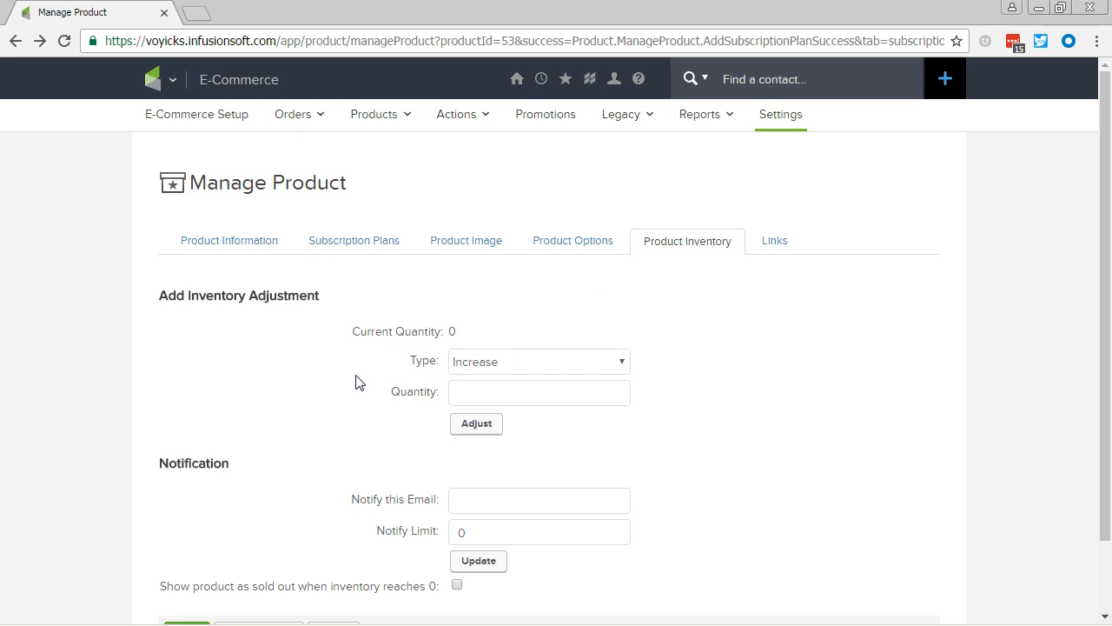
click(466, 391)
text(100)
click(476, 426)
click(474, 390)
text(100)
click(479, 365)
click(484, 398)
click(479, 429)
Step: Examine the inventory notification e-mail, notify limit and sold-out display options
scroll(397, 441, down, 1)
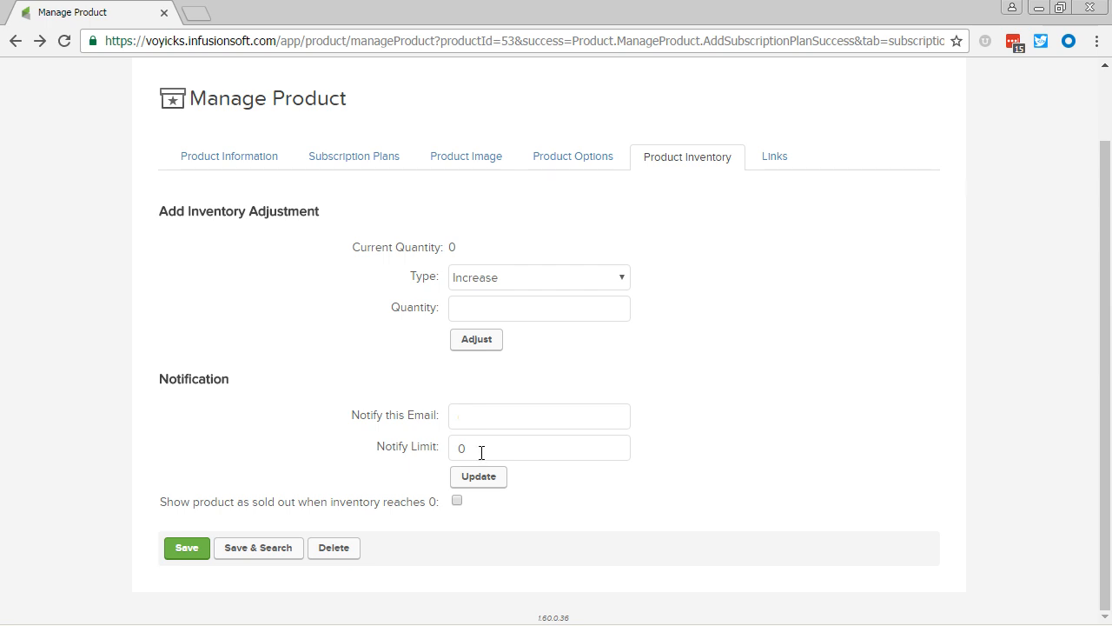
text(1)
click(462, 448)
click(456, 504)
click(457, 503)
Step: Review the product's shopping cart image sizes, upload requirements and legacy image option
click(264, 165)
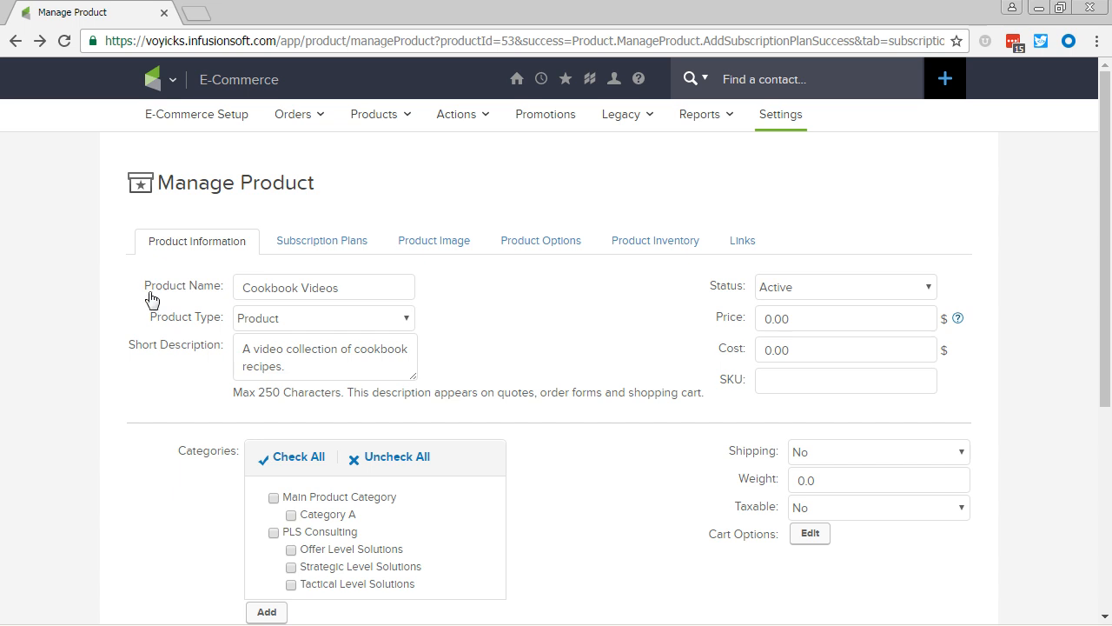
click(426, 243)
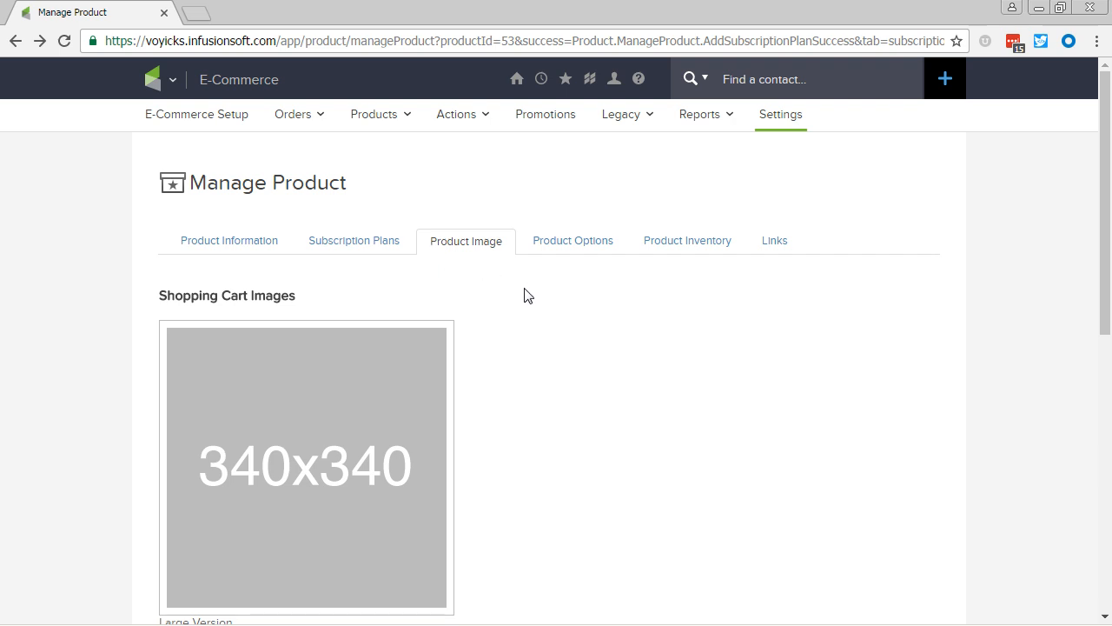
scroll(541, 300, down, 2)
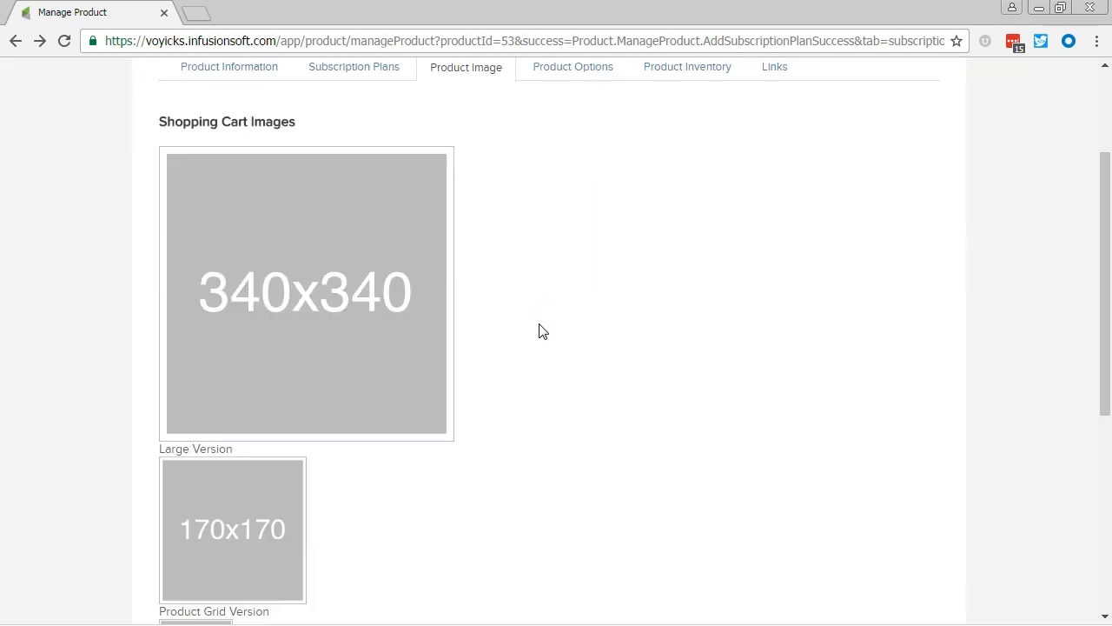
scroll(539, 332, down, 5)
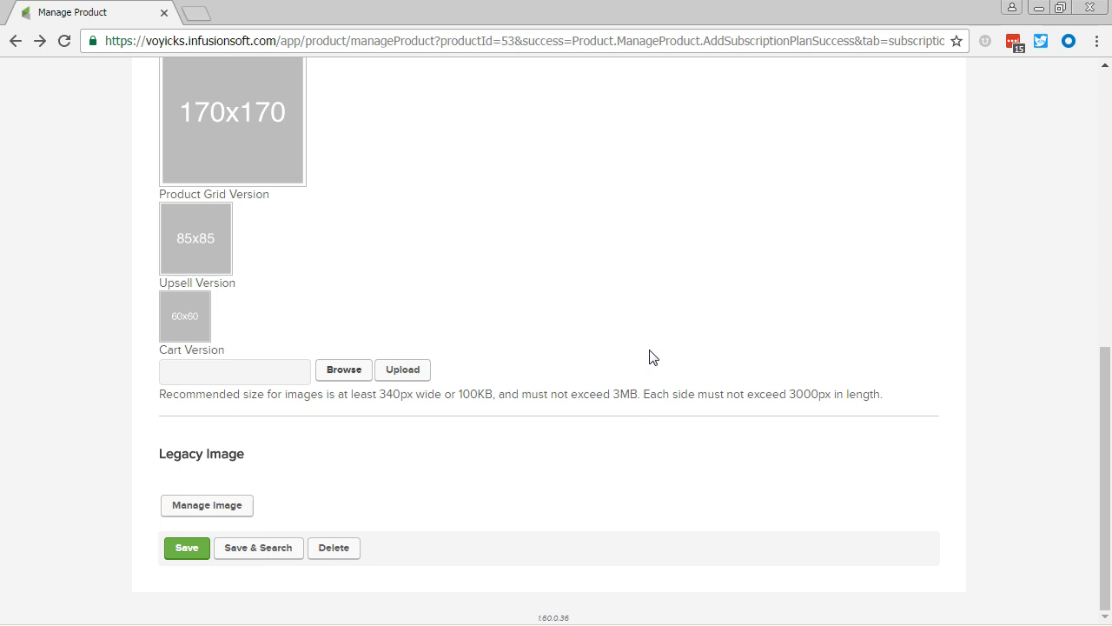
scroll(651, 356, up, 10)
Step: Open the product's long description in the rich text editor
click(284, 244)
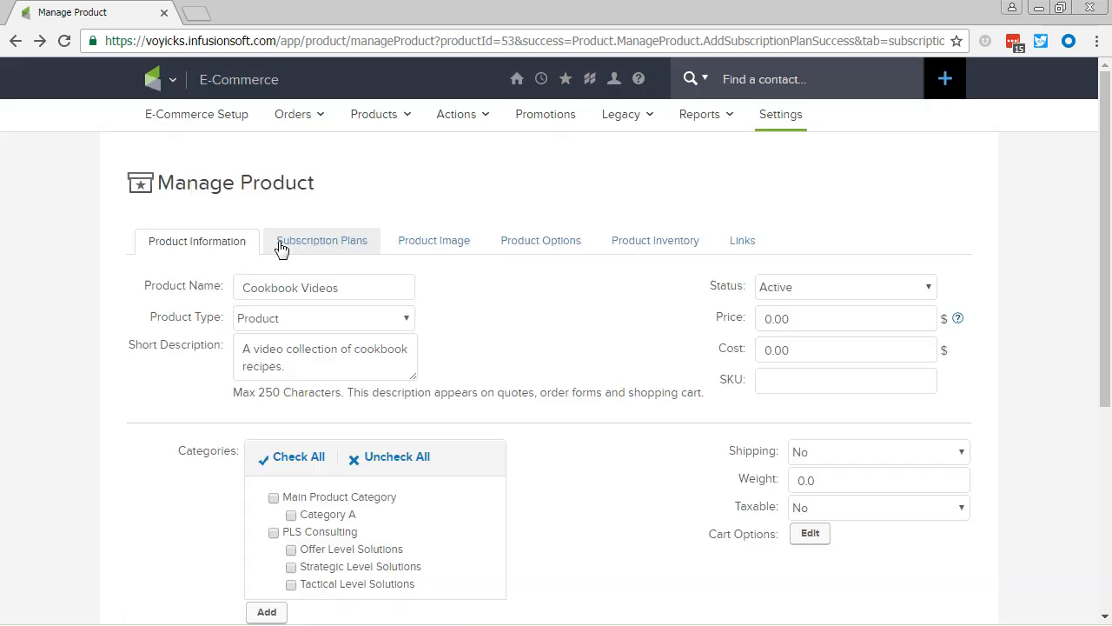
scroll(589, 382, down, 2)
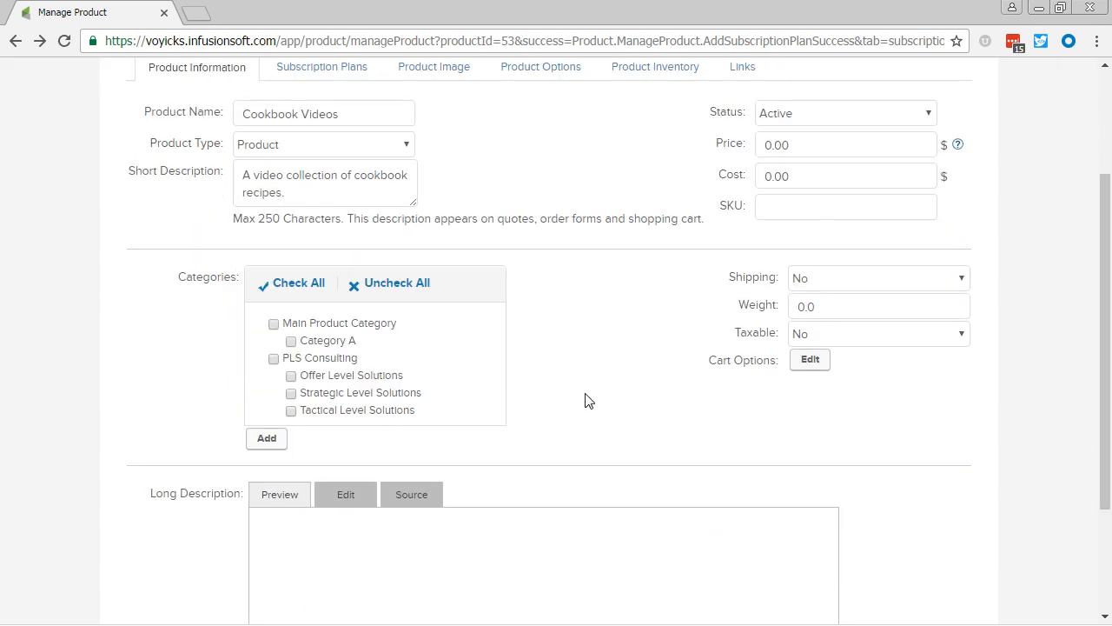
scroll(588, 399, down, 2)
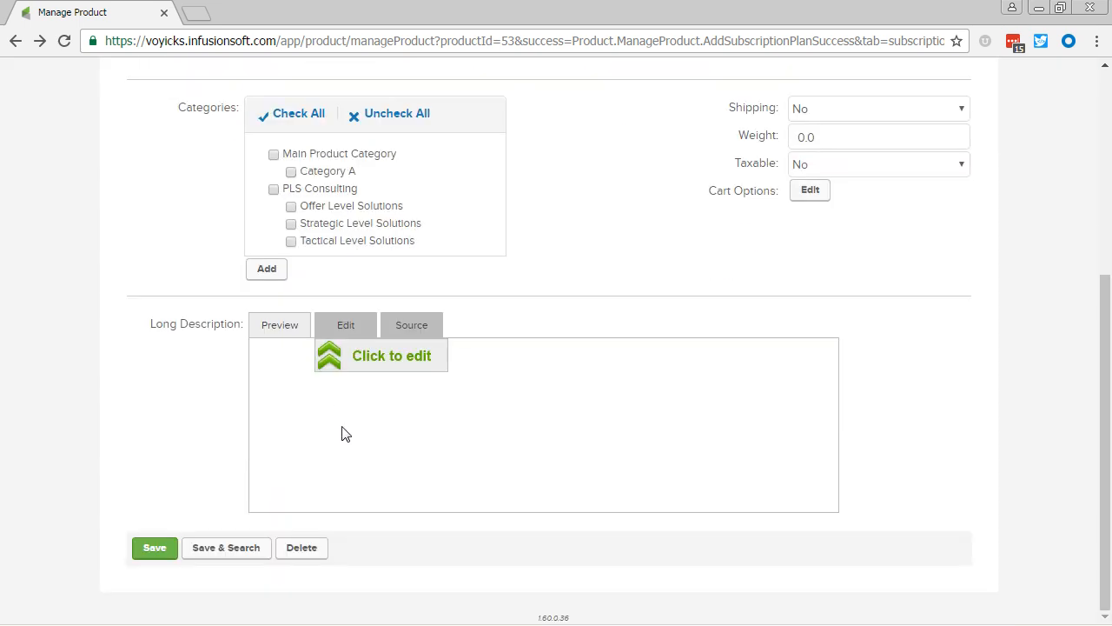
click(352, 355)
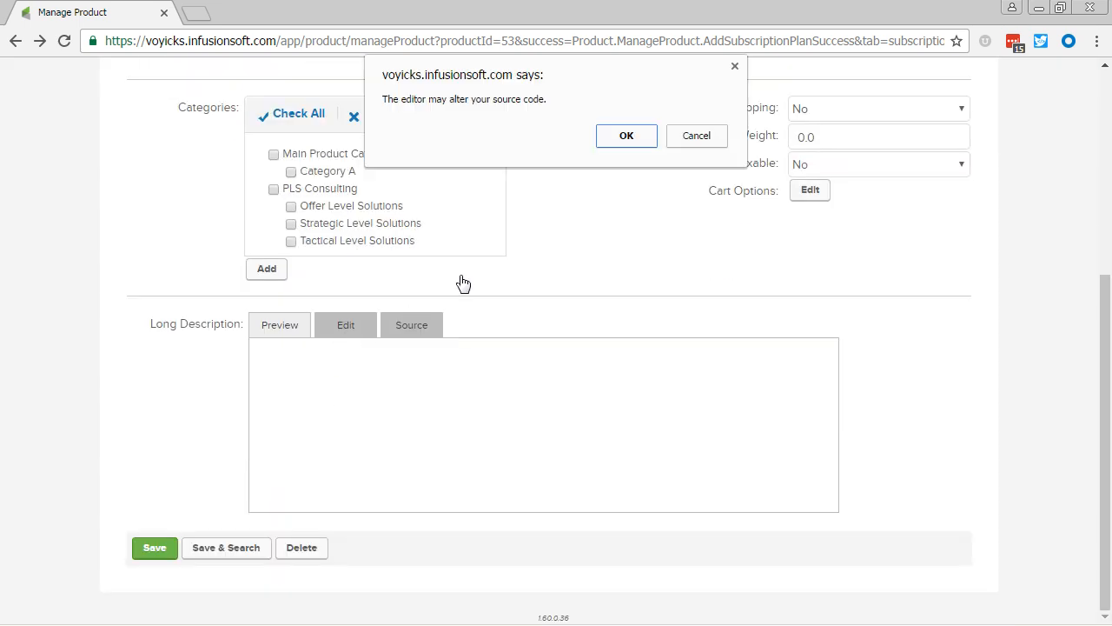
click(622, 139)
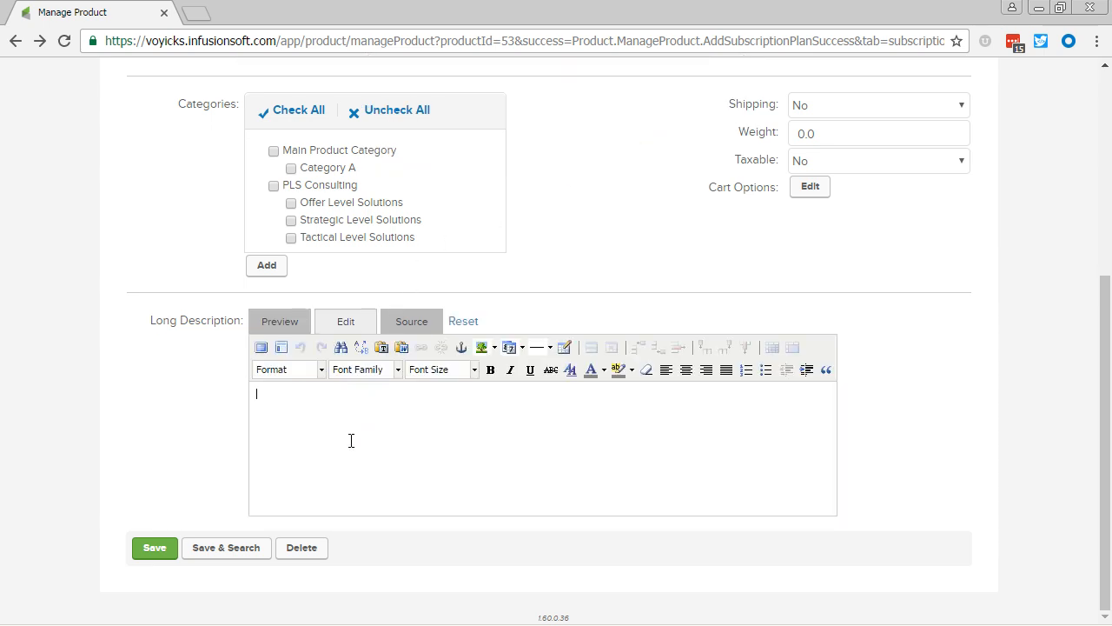
click(351, 441)
scroll(351, 441, up, 4)
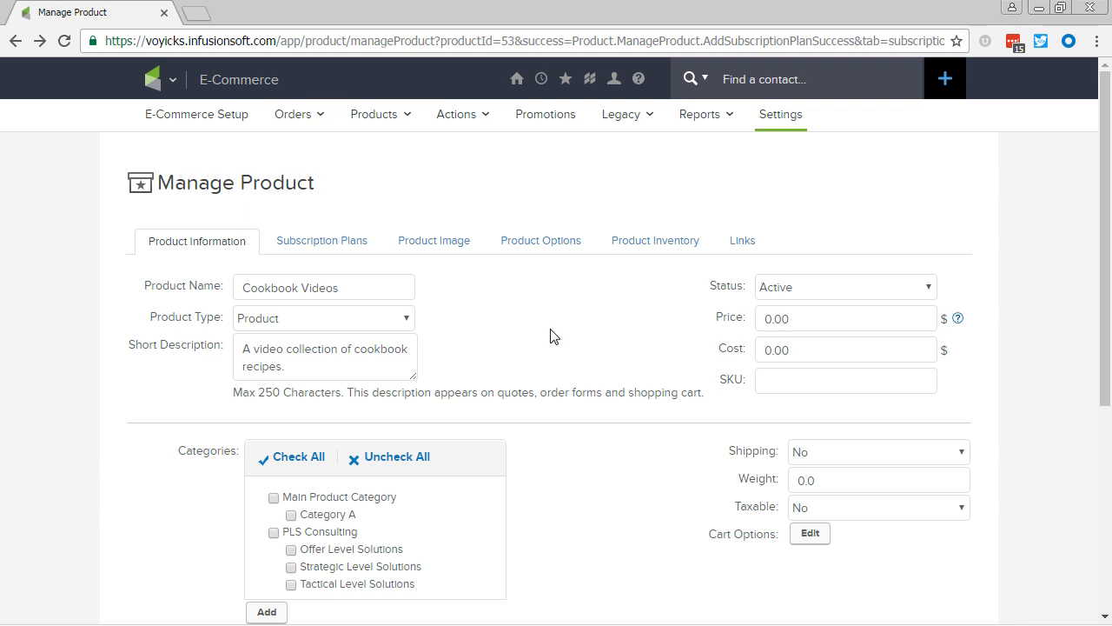
Step: Review the product option settings, including the available option types and the note about the store shopping cart
click(545, 242)
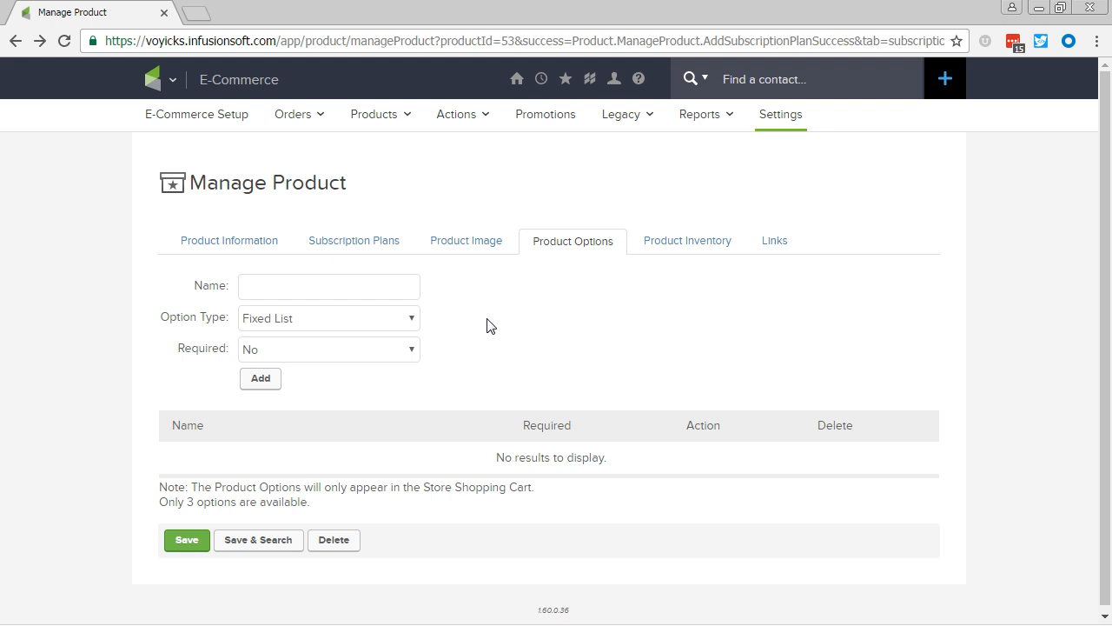
click(408, 323)
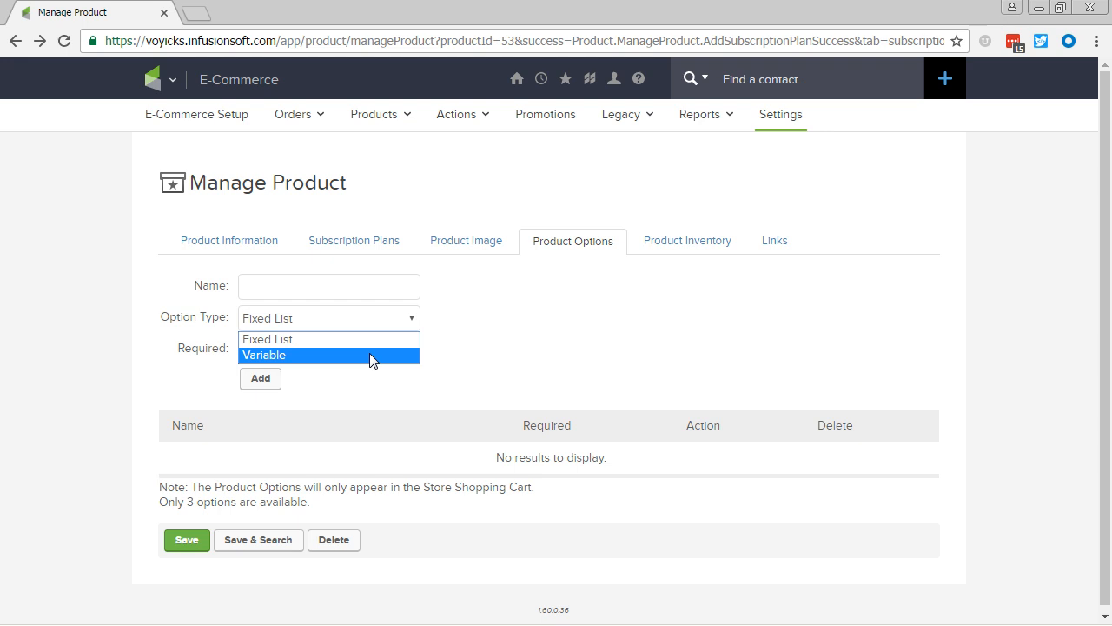
click(366, 393)
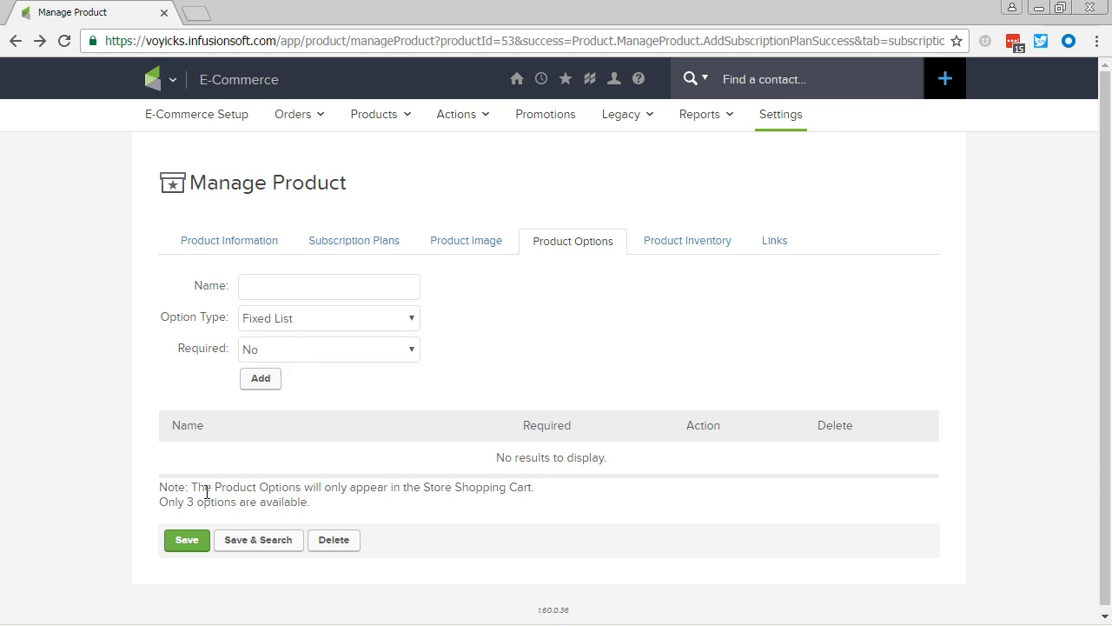
drag(189, 486, 531, 483)
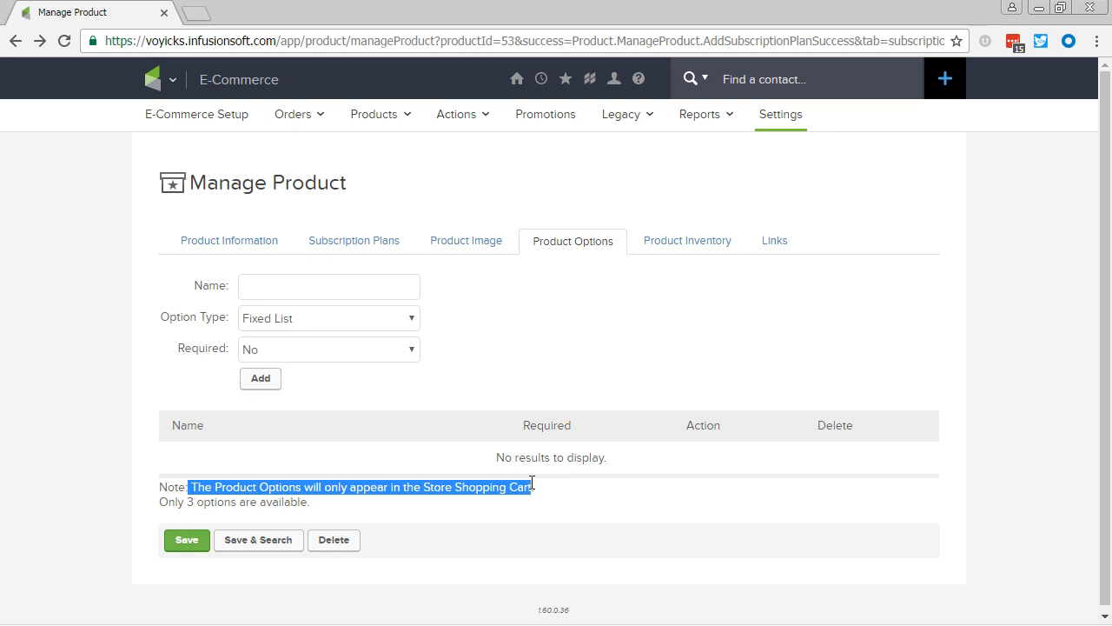
click(532, 485)
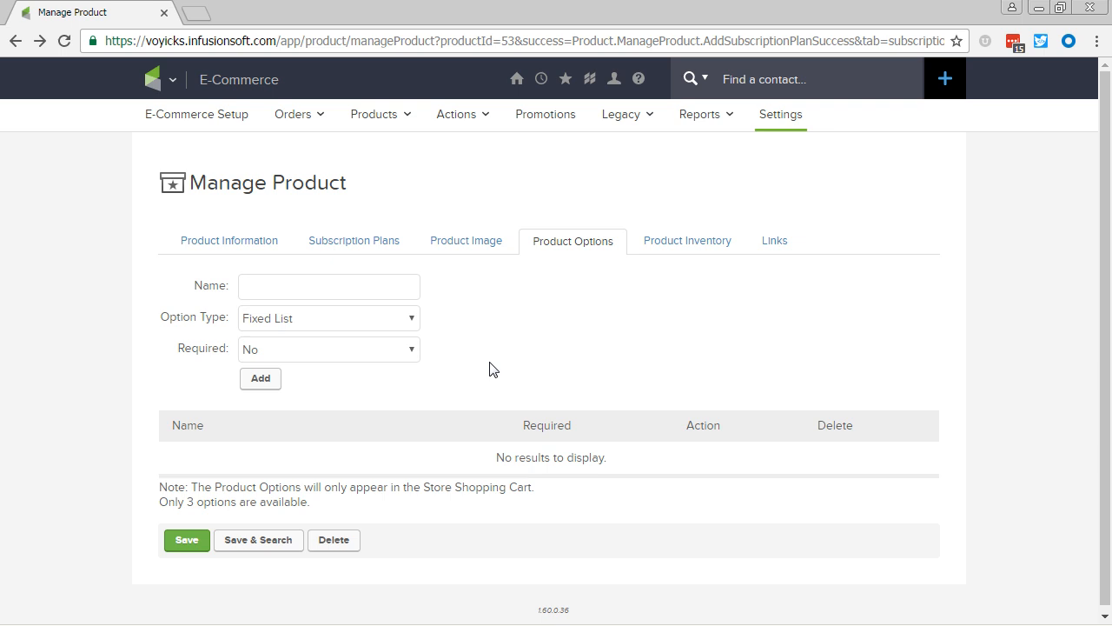
Step: Try assigning the product to the PLS Consulting and Tactical Level Solutions categories, and clear both selections
click(195, 254)
scroll(167, 404, down, 1)
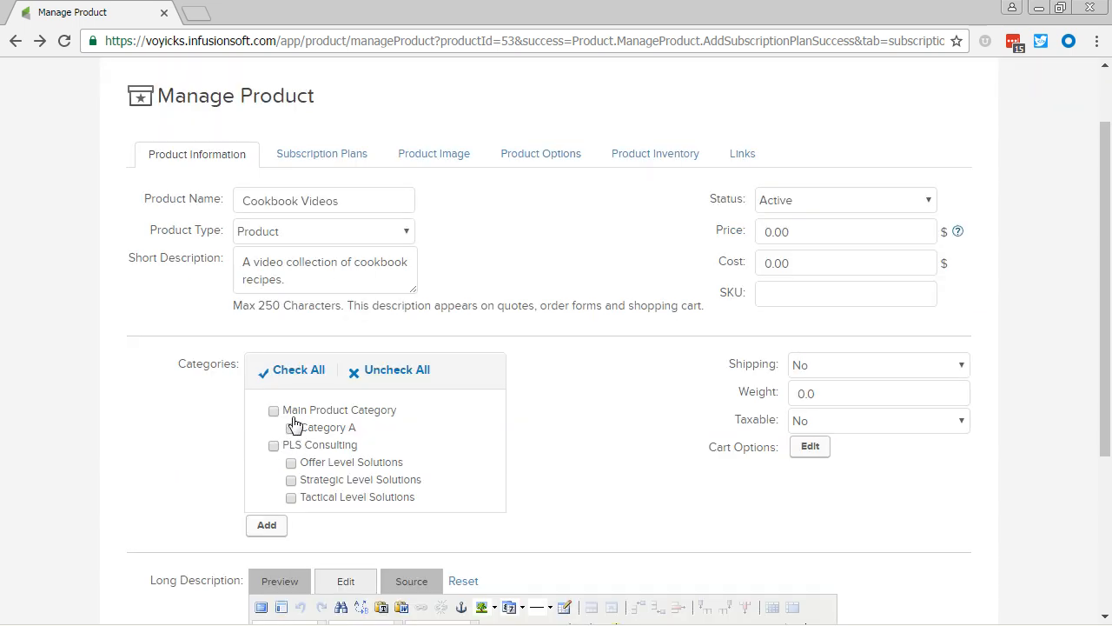
click(291, 498)
click(273, 446)
click(291, 499)
click(273, 446)
Step: Review the product's cart options, including its hidden-in-cart setting and HTML sections, and save them
scroll(182, 439, down, 3)
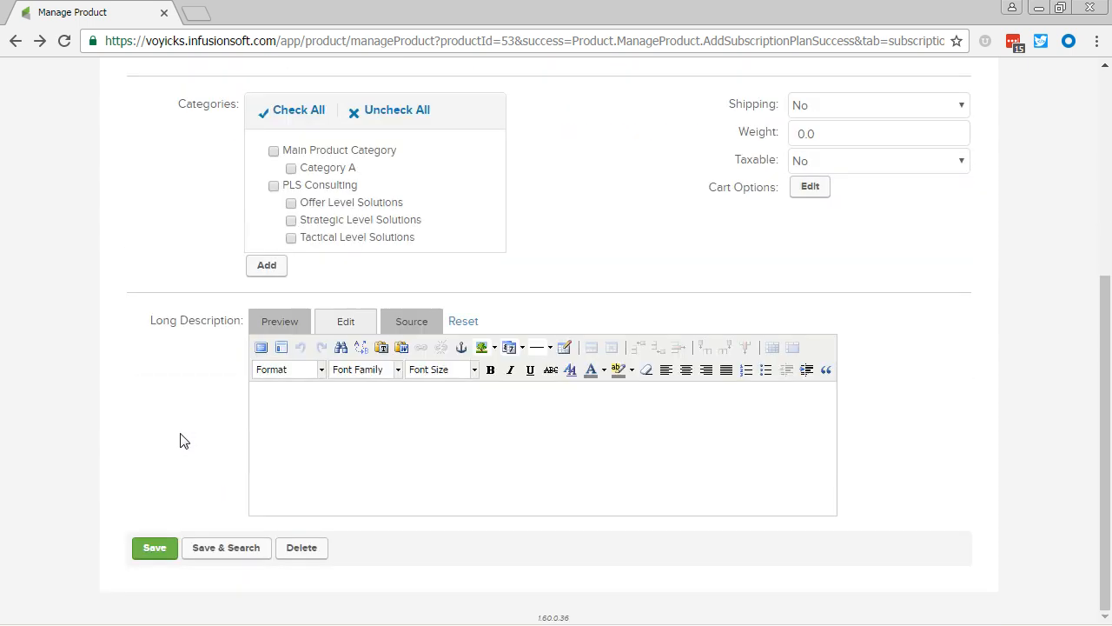
scroll(182, 440, up, 1)
scroll(658, 382, up, 2)
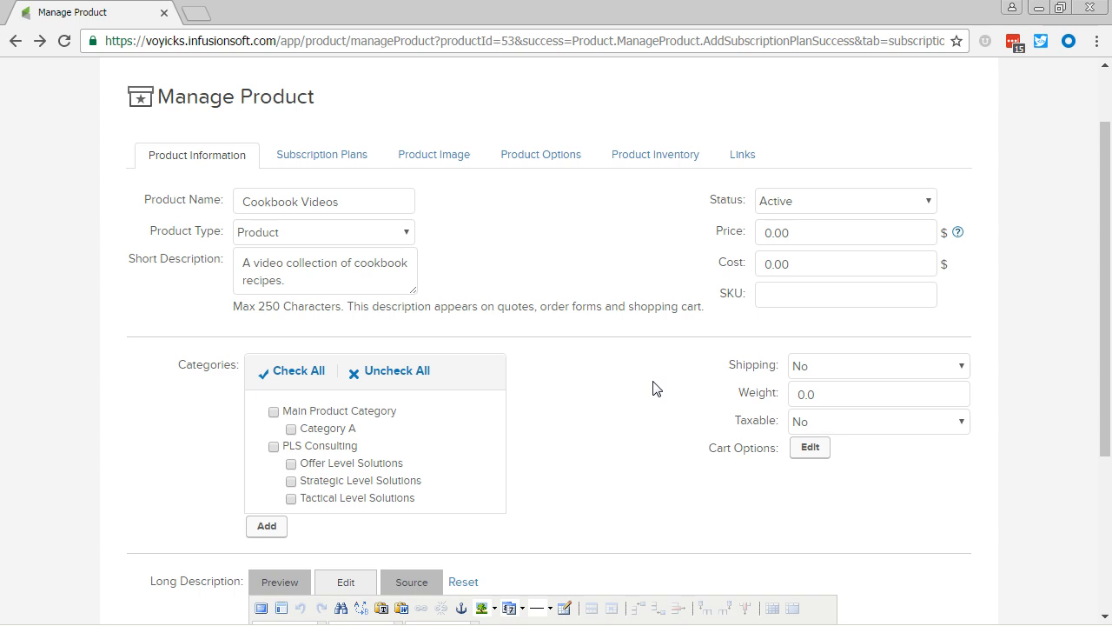
click(812, 452)
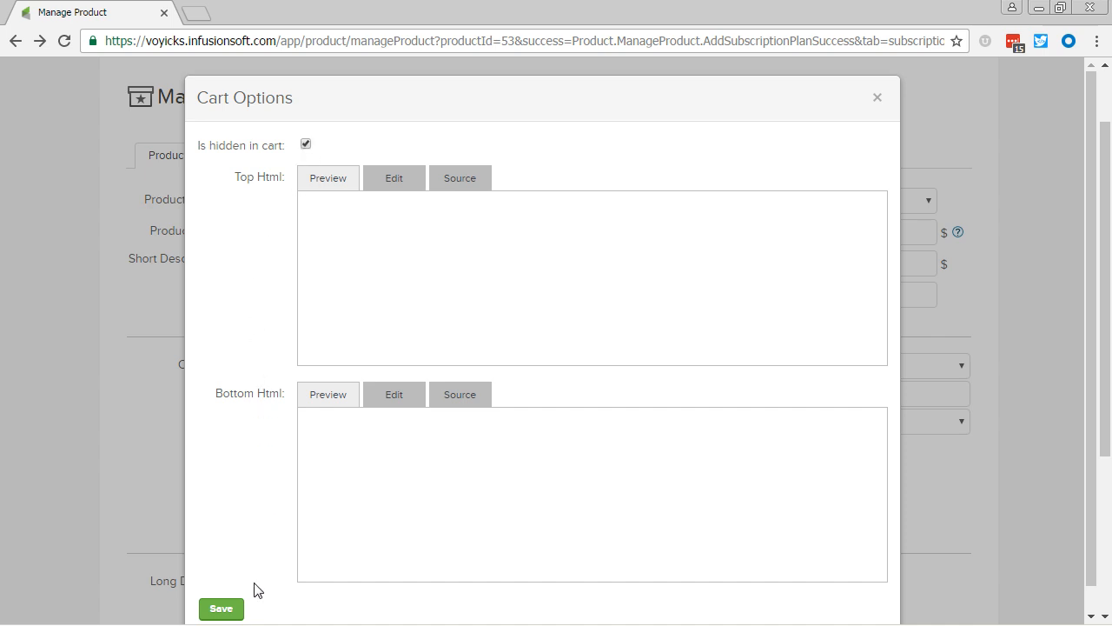
click(226, 610)
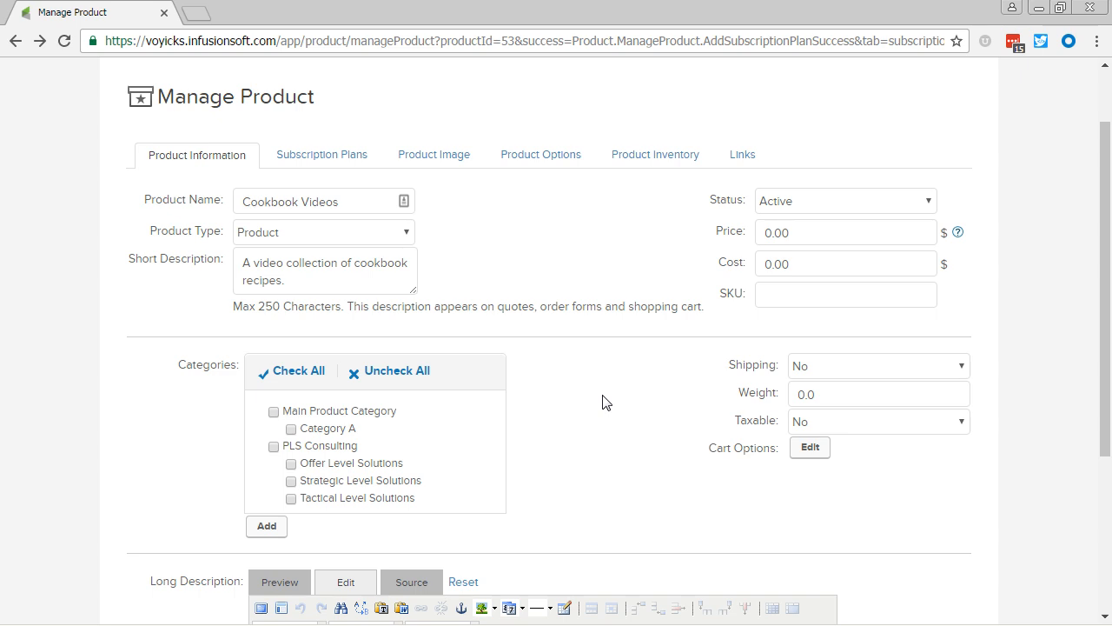
Step: Set the product's price to $100 and save the product
scroll(150, 337, up, 1)
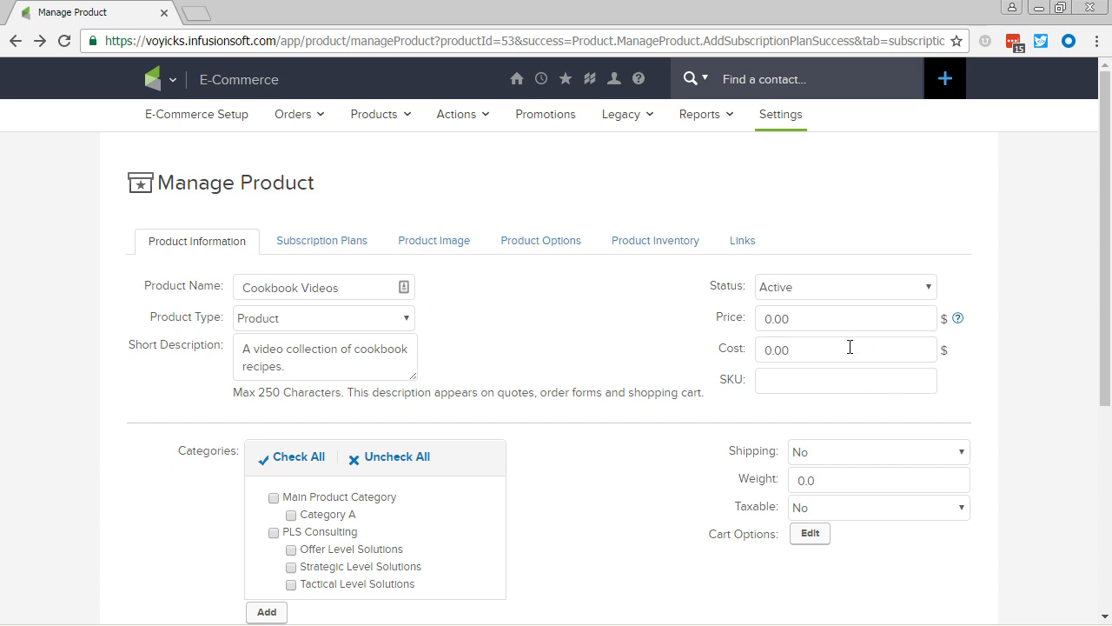
drag(825, 322, 692, 323)
text(100)
scroll(643, 327, down, 4)
click(139, 547)
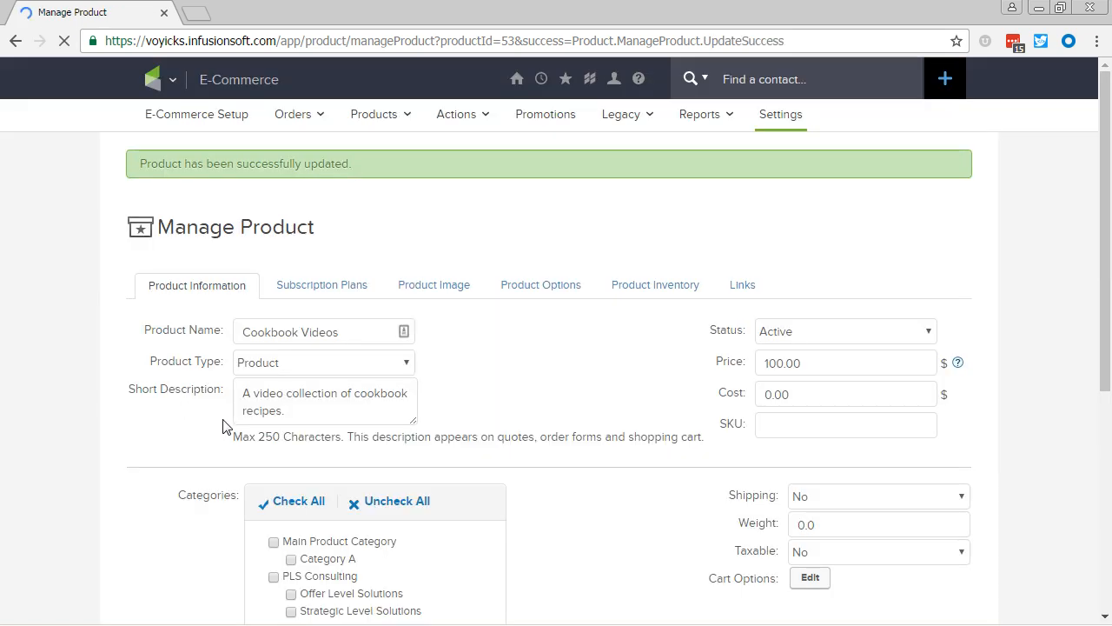
Step: Delete the $99.00 monthly subscription plan from the product
click(310, 288)
click(747, 499)
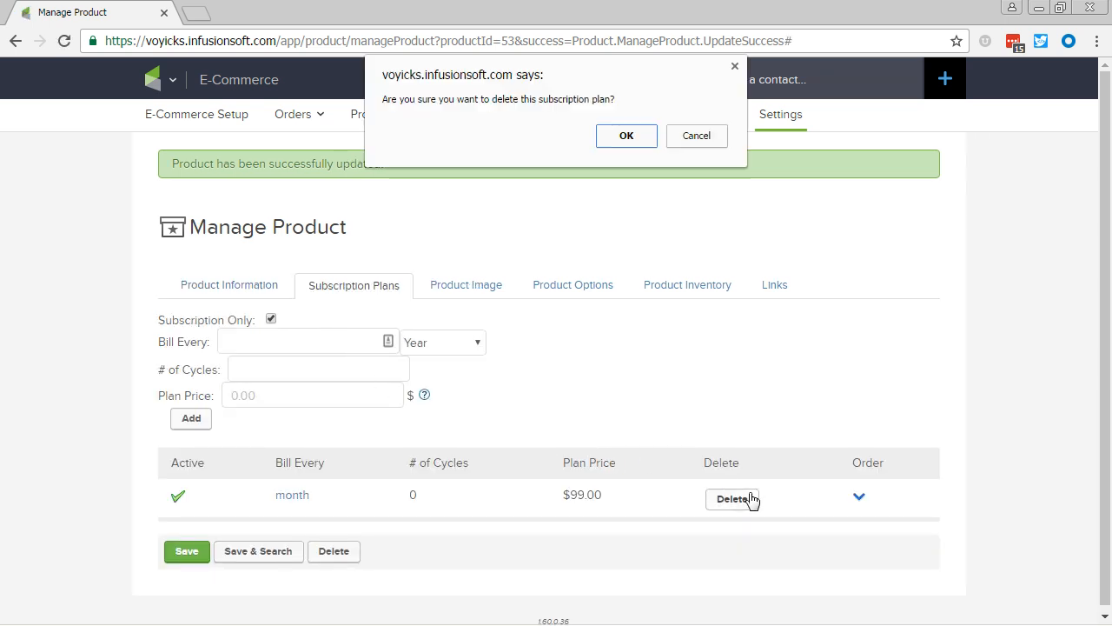
click(629, 142)
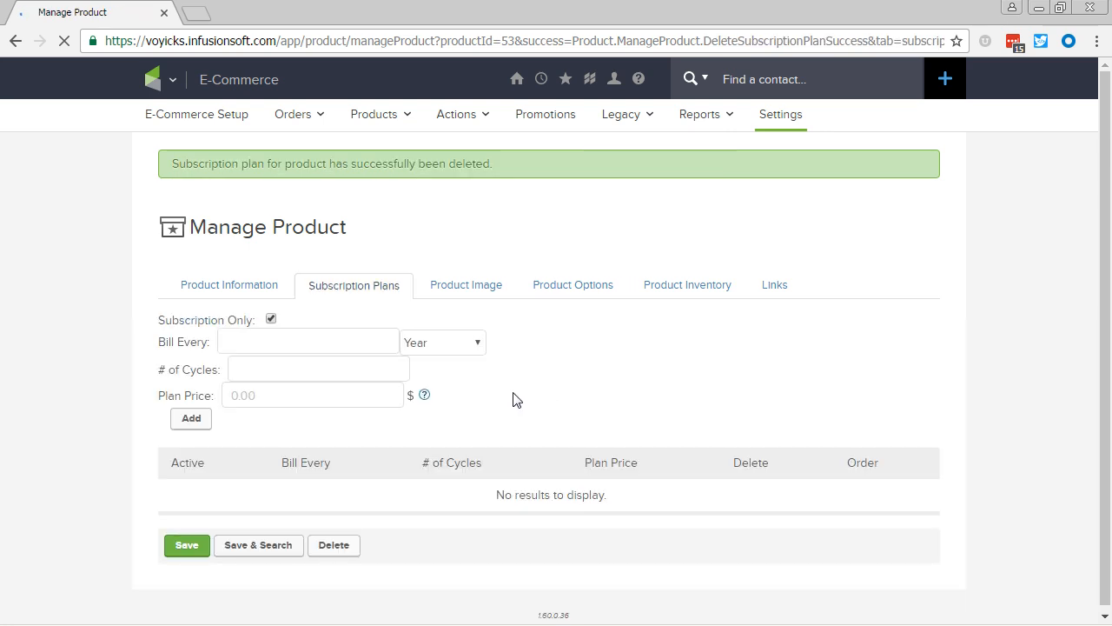
Step: Add a subscription plan billed every 1 month for 2 cycles at $50, turn off Subscription Only, and save the product
click(248, 345)
text(2)
key(BackSpace)
text(1)
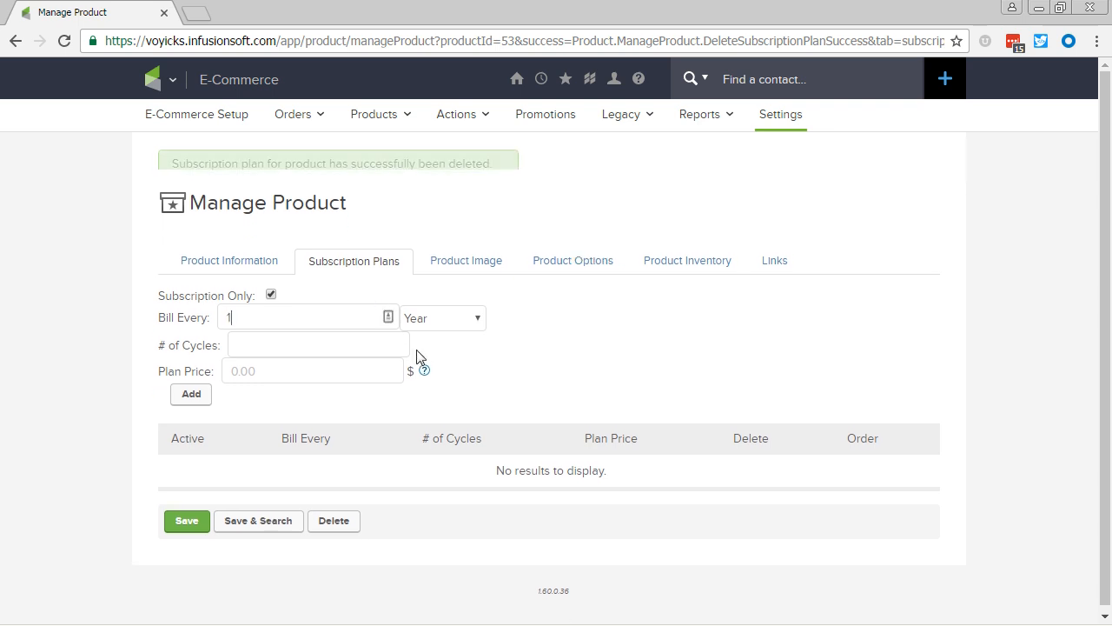
click(424, 302)
click(422, 334)
click(389, 320)
text(2)
click(376, 350)
text(50)
click(271, 274)
click(193, 375)
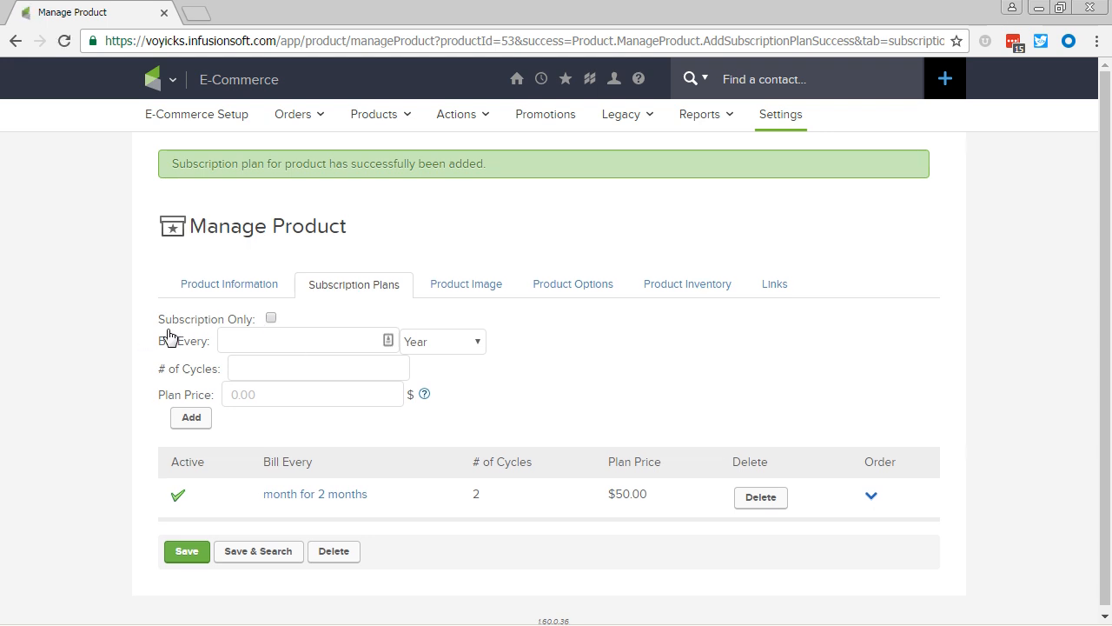
click(188, 505)
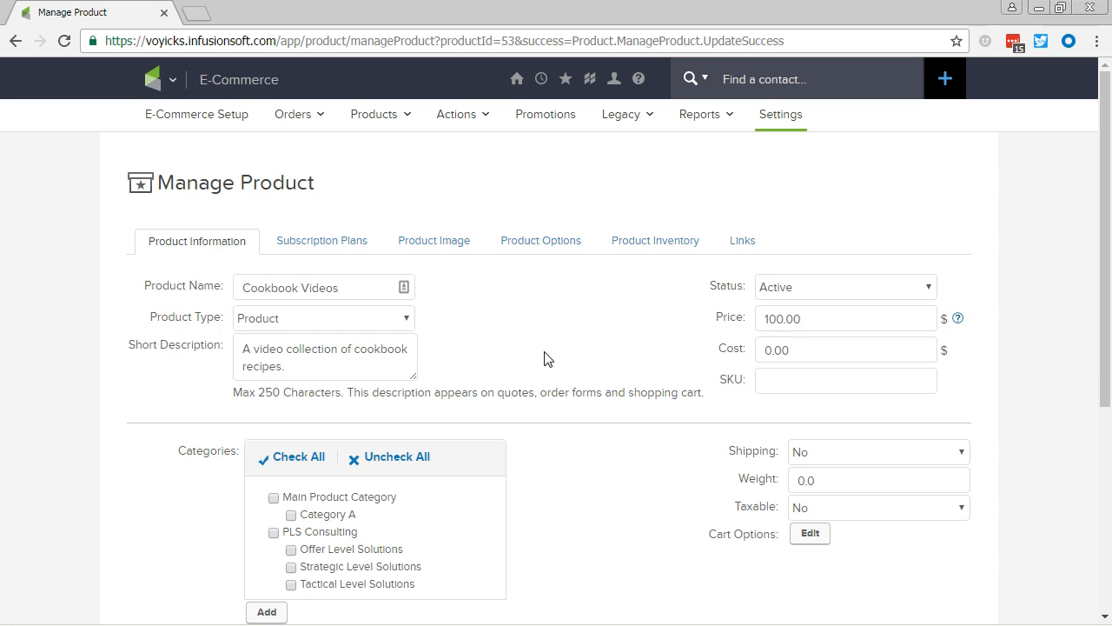
Step: Review the E-Commerce Setup page and return to the product
click(201, 122)
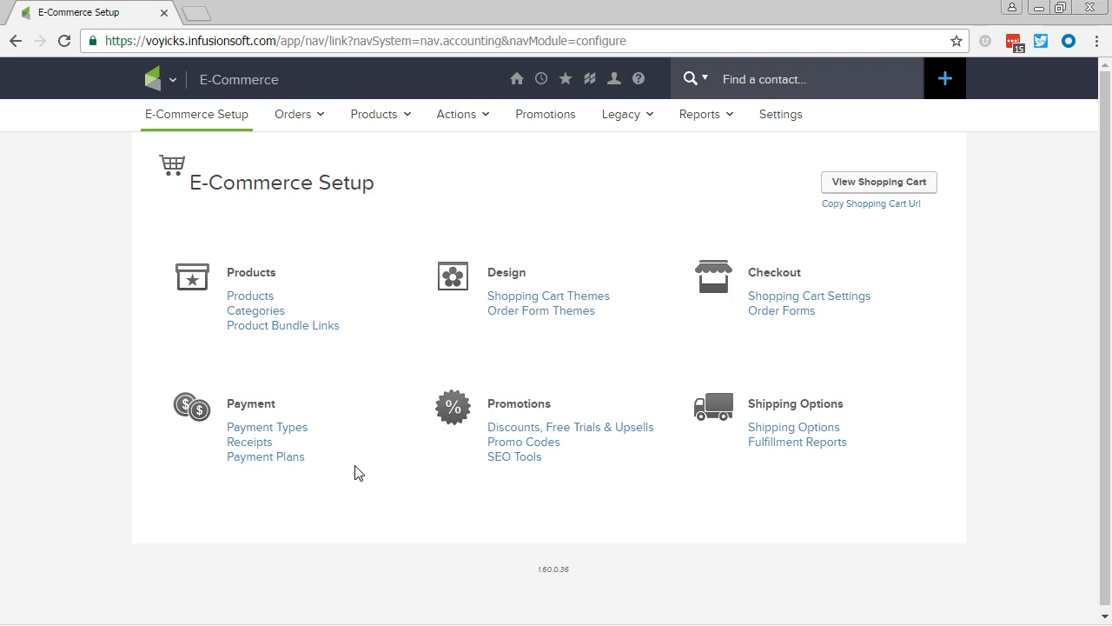
key(alt+Left)
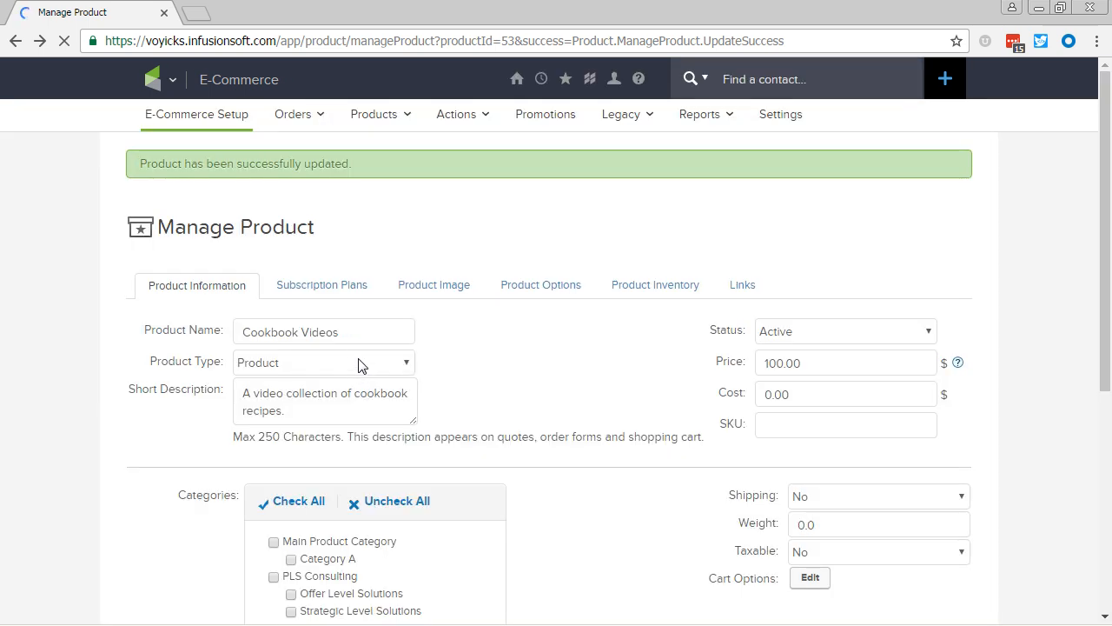
Step: Add a second subscription plan billed every 1 month for 4 cycles at a plan price of $25
click(339, 293)
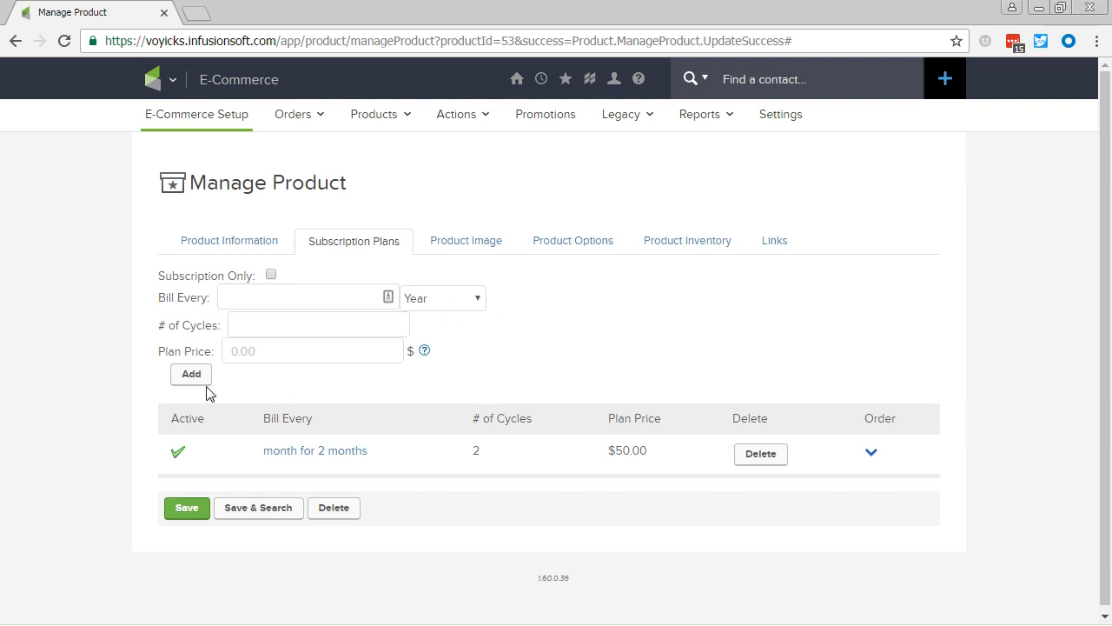
click(291, 298)
text(1)
click(410, 298)
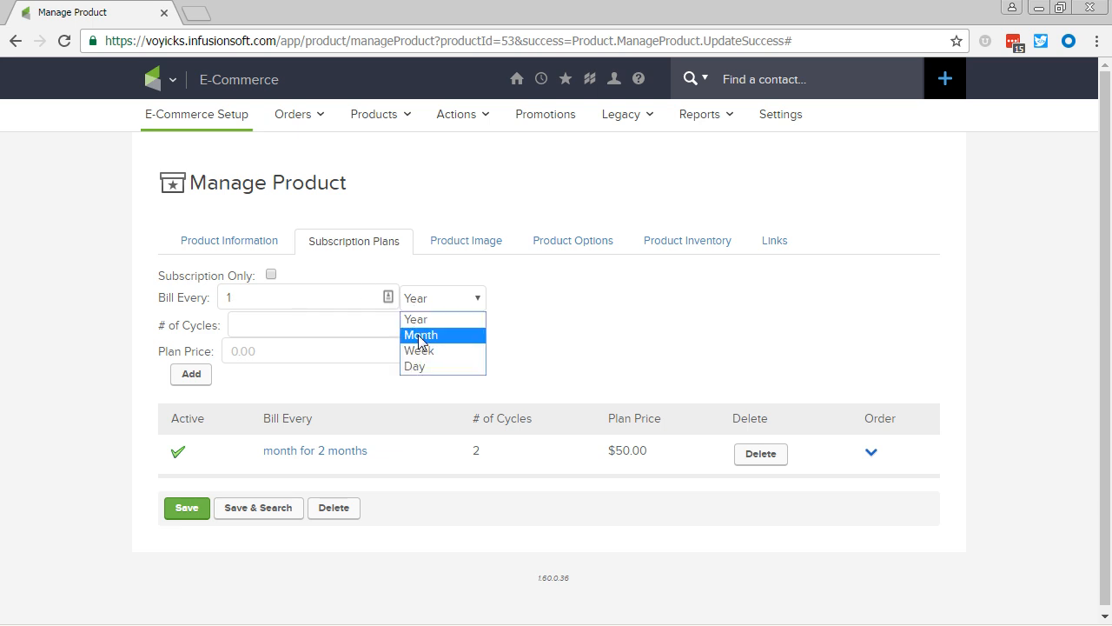
click(421, 333)
click(365, 330)
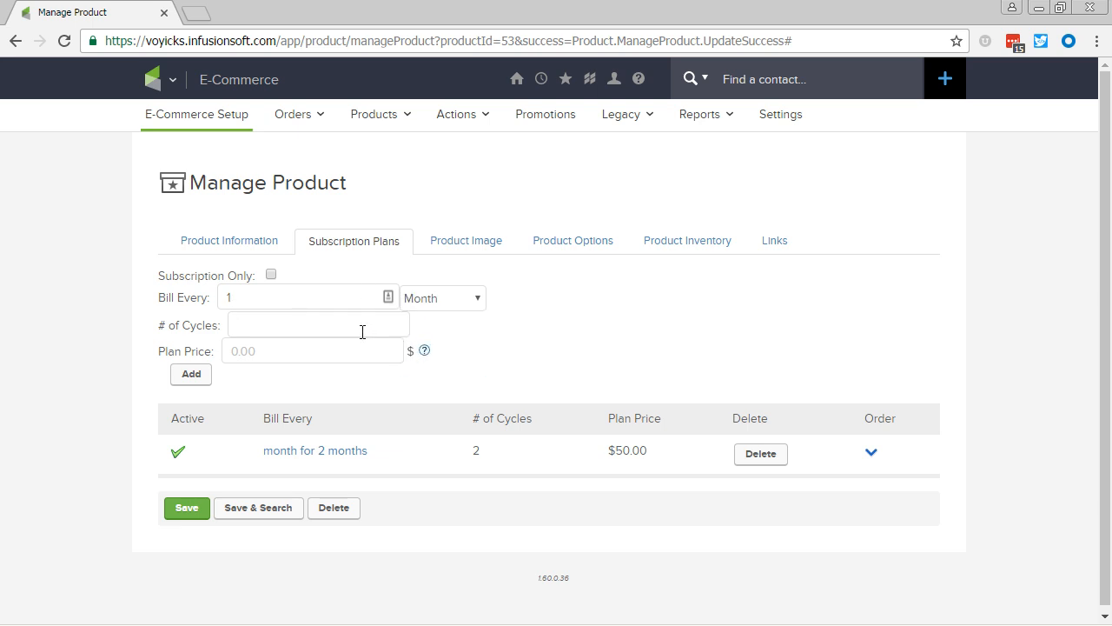
text(4)
text(25)
click(197, 375)
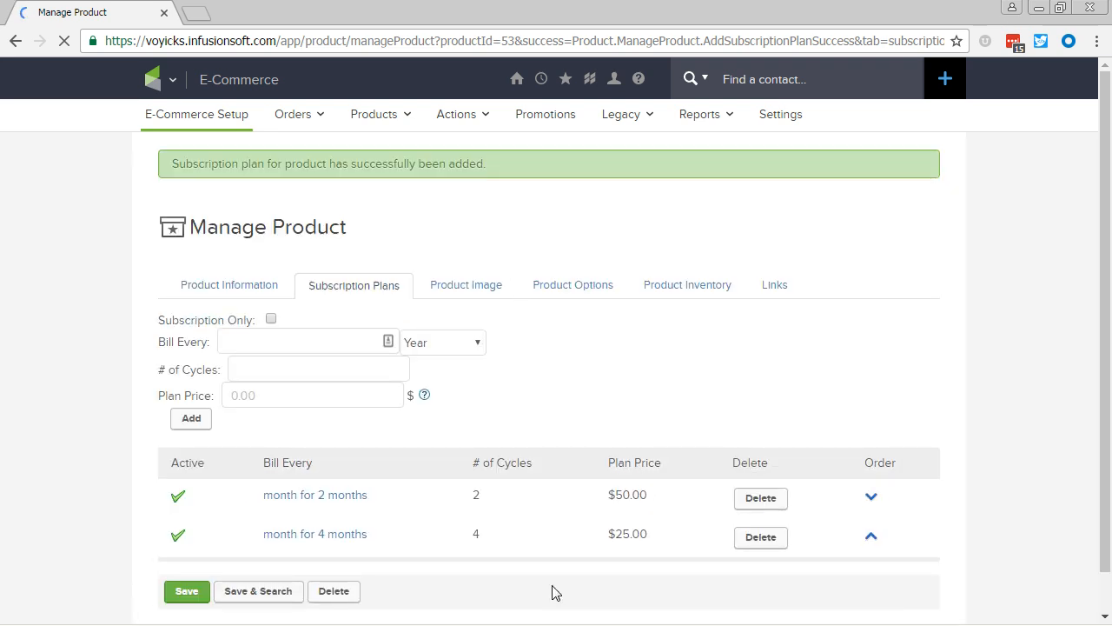
mouse_move(342, 601)
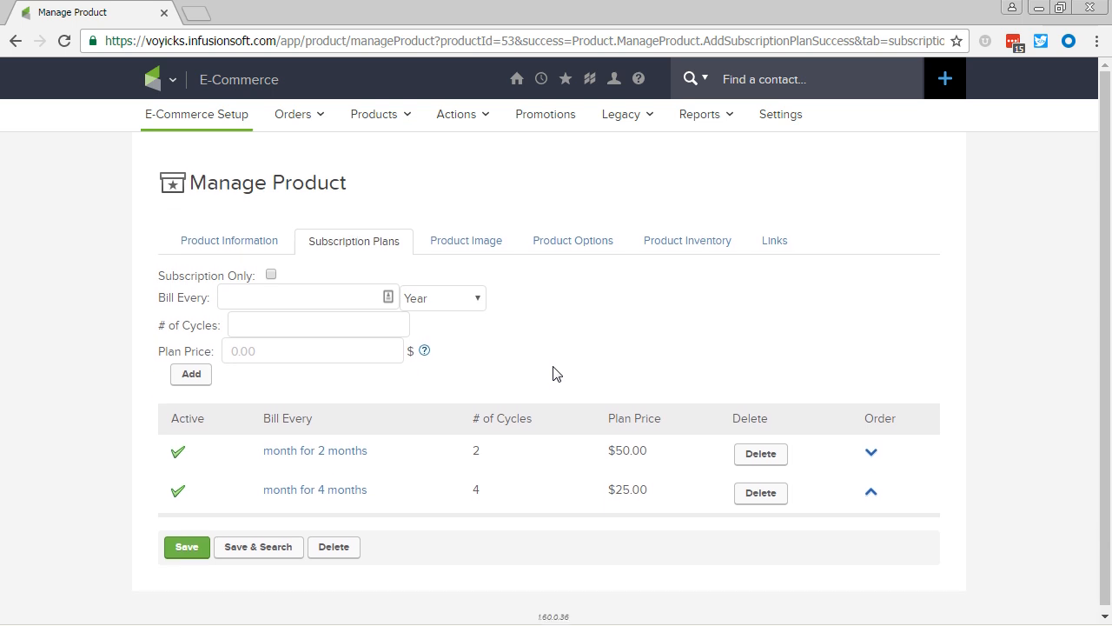
key(alt+Tab)
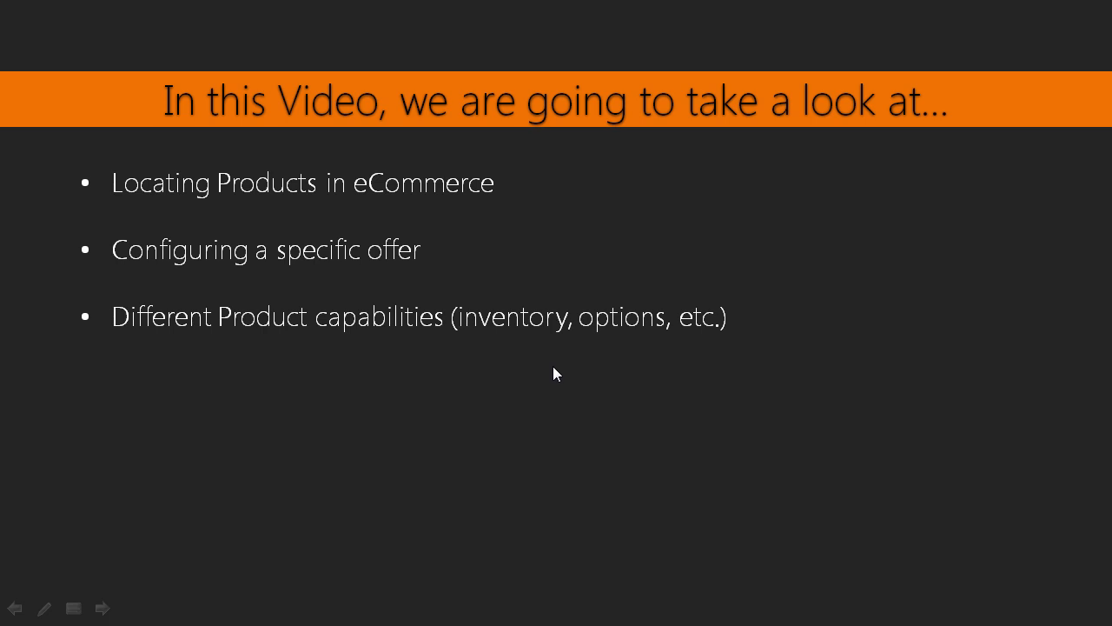
click(553, 365)
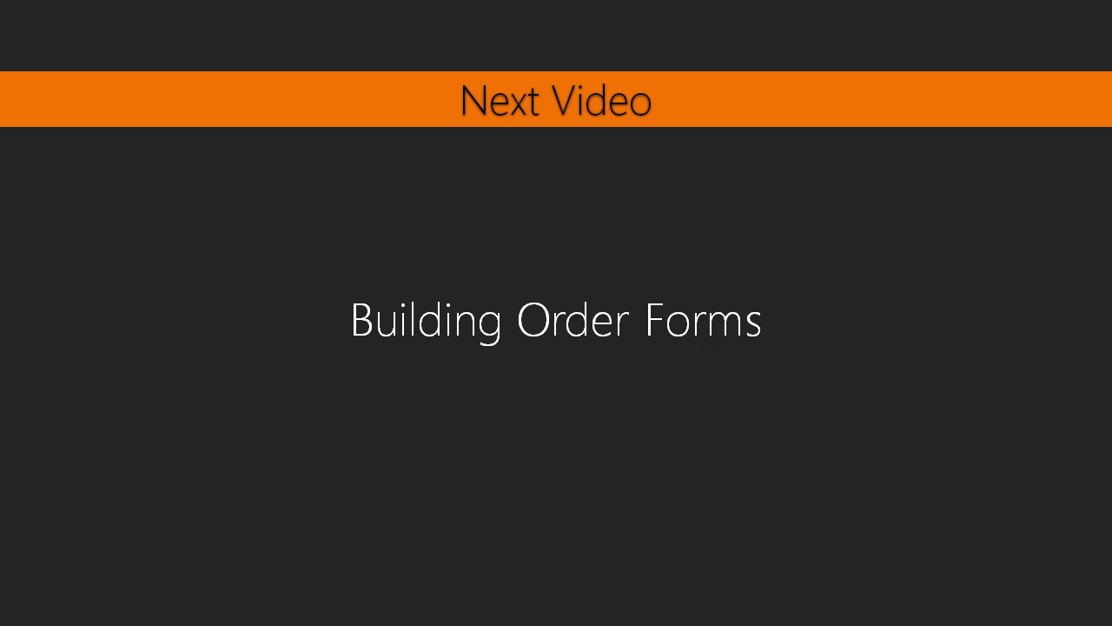
key(alt+Tab)
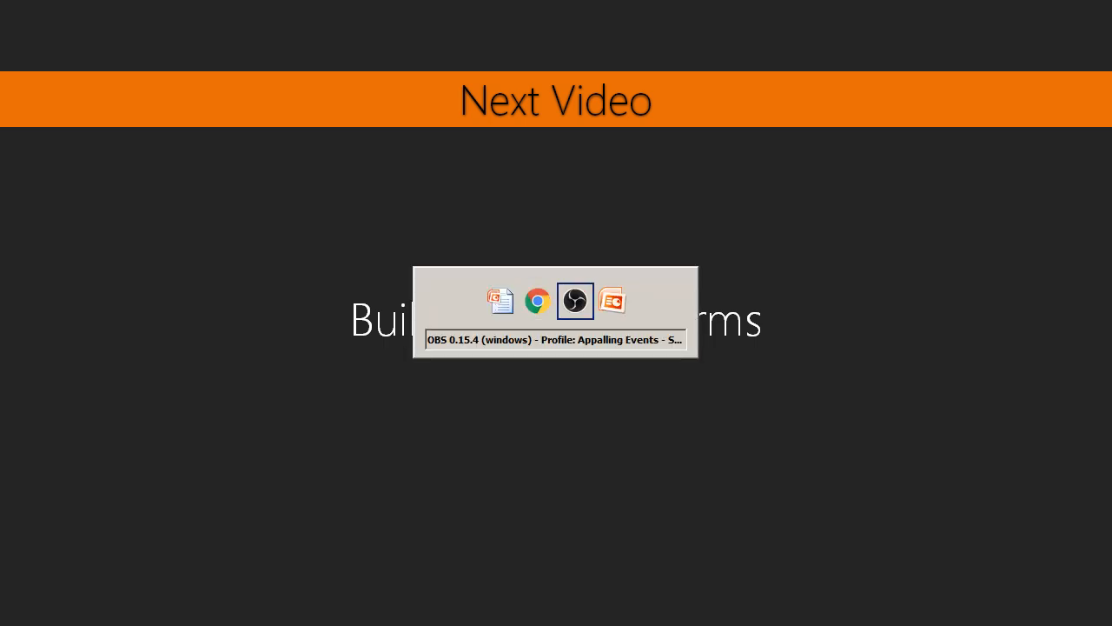